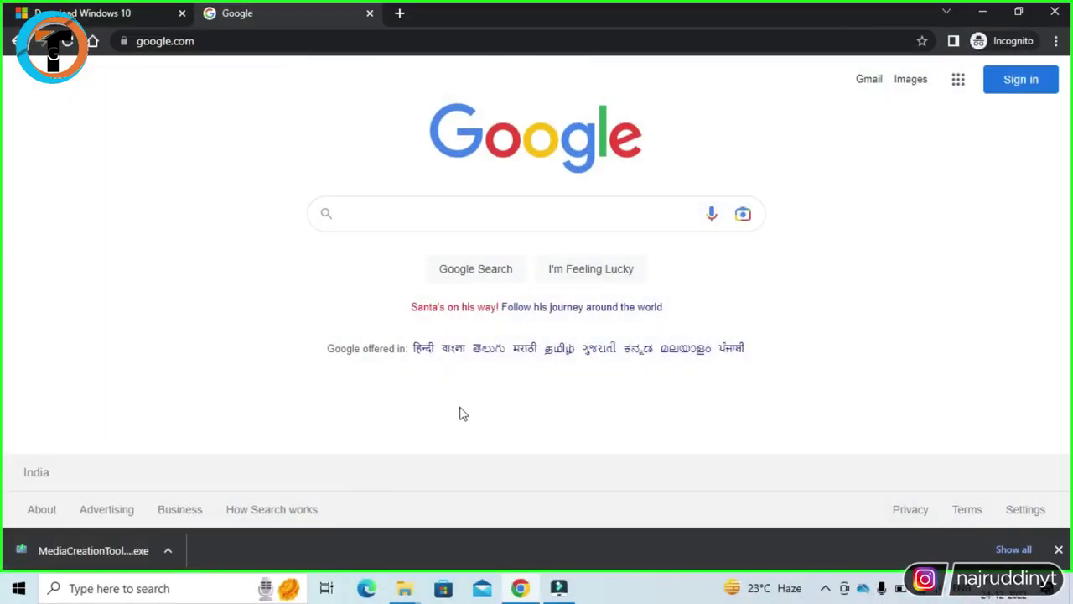
# Search Google for rufus software and open the official rufus.ie website
pyautogui.click(364, 204)
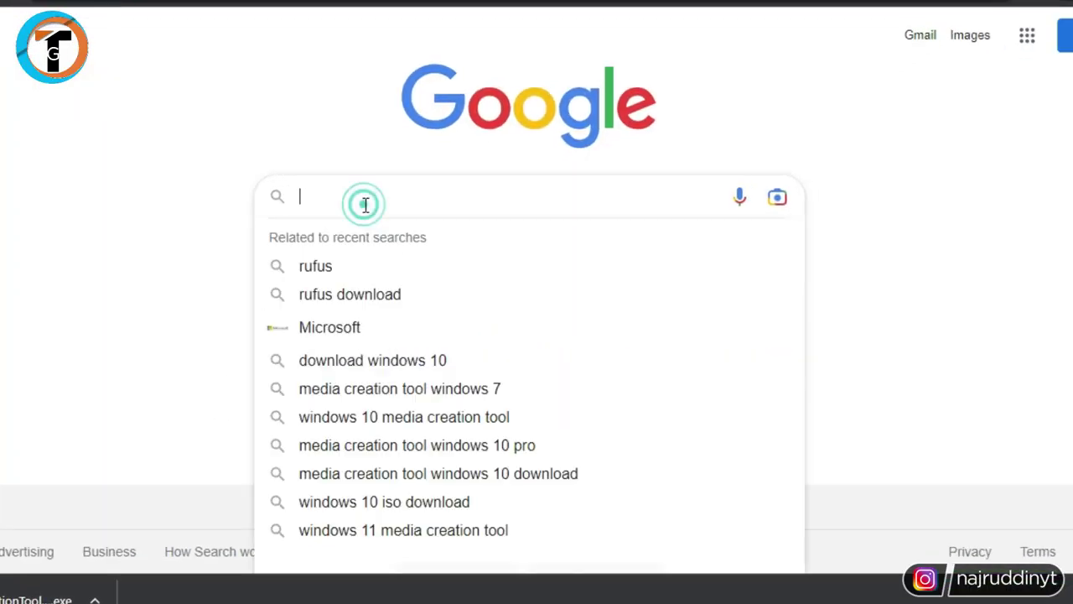
pyautogui.write('rufus')
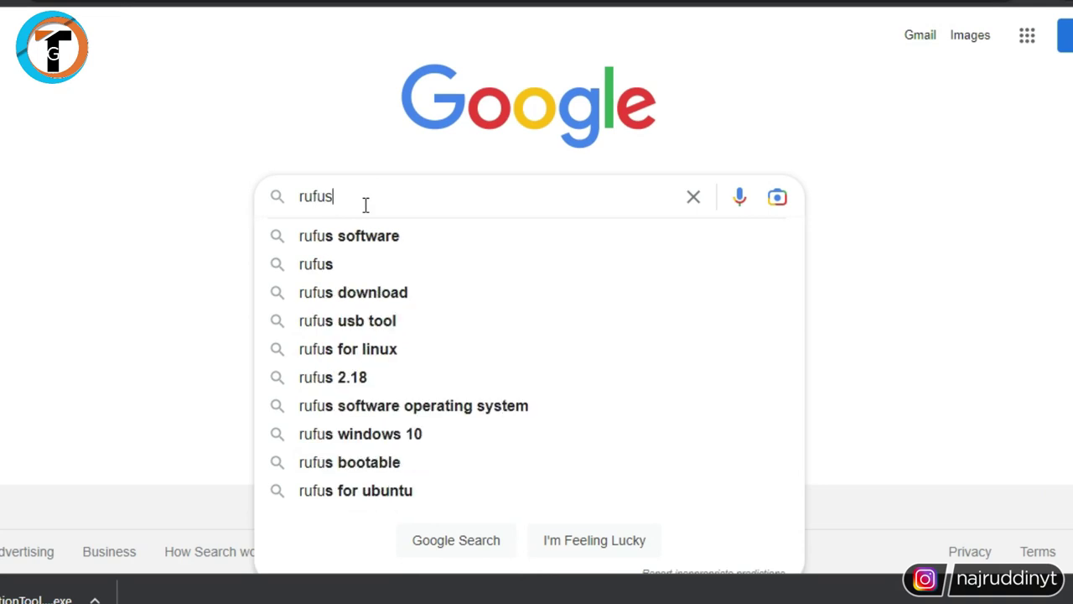
pyautogui.click(408, 242)
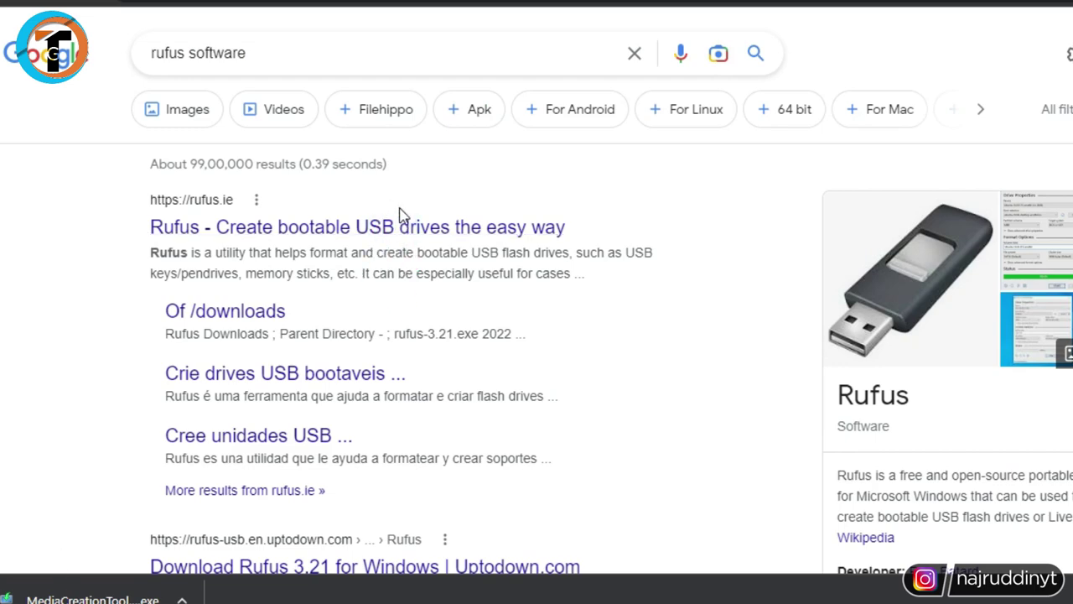
pyautogui.click(391, 234)
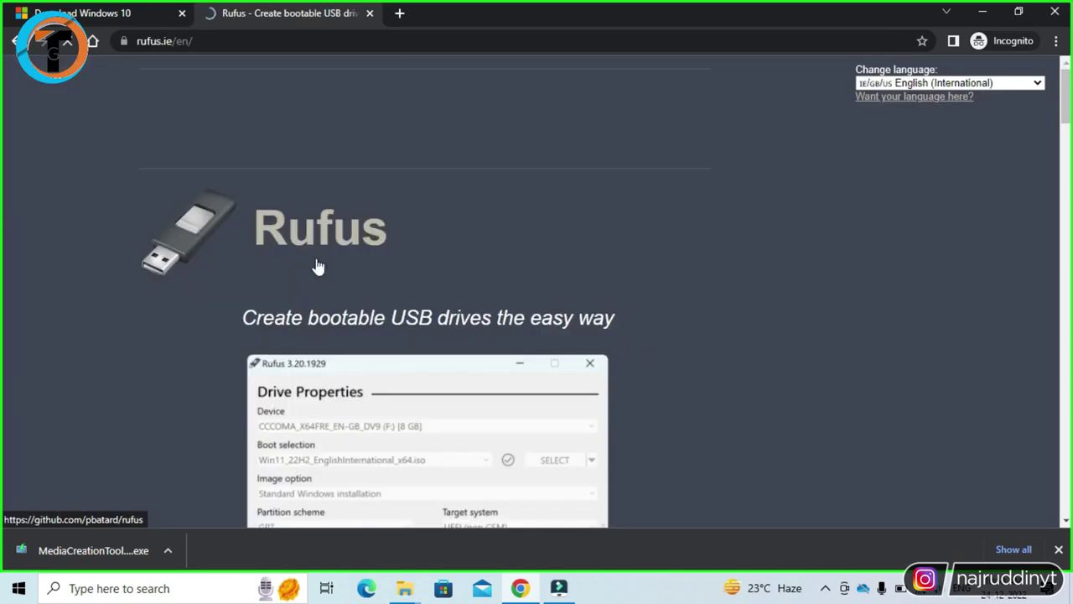
# Download the Rufus 3.21 installer from the site's Download section and dismiss the advertisement
pyautogui.scroll(-8, 321, 260)
pyautogui.scroll(-2, 321, 262)
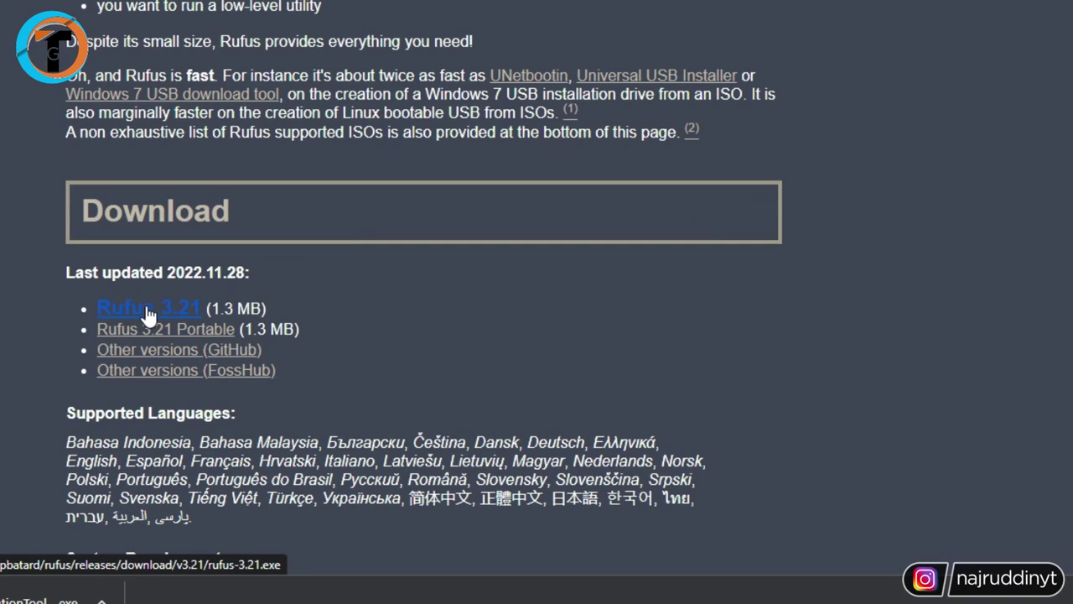
pyautogui.click(149, 315)
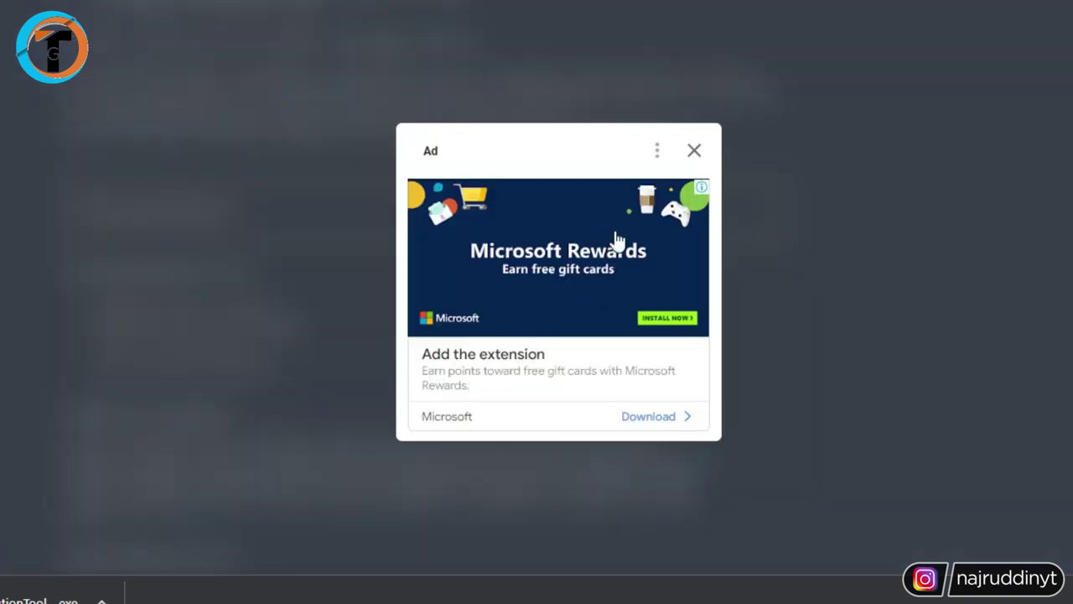
pyautogui.click(694, 152)
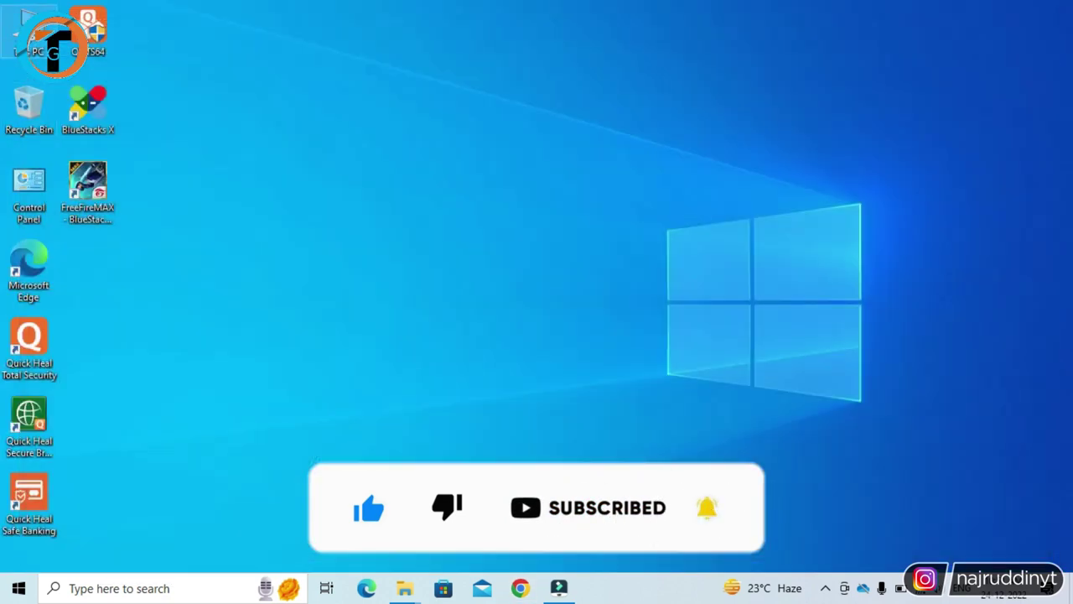
# Cut rufus-3.21 and MediaCreationTool22H2 from the Downloads folder and close its window
pyautogui.doubleClick(27, 17)
pyautogui.click(799, 117)
pyautogui.doubleClick(798, 118)
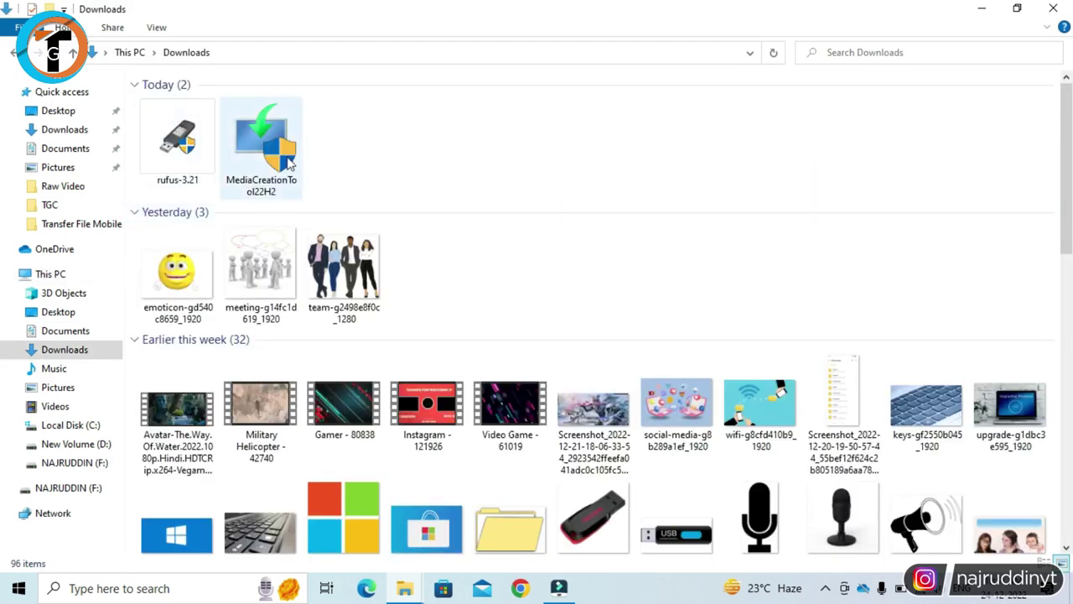
pyautogui.moveTo(395, 159); pyautogui.dragTo(147, 126)
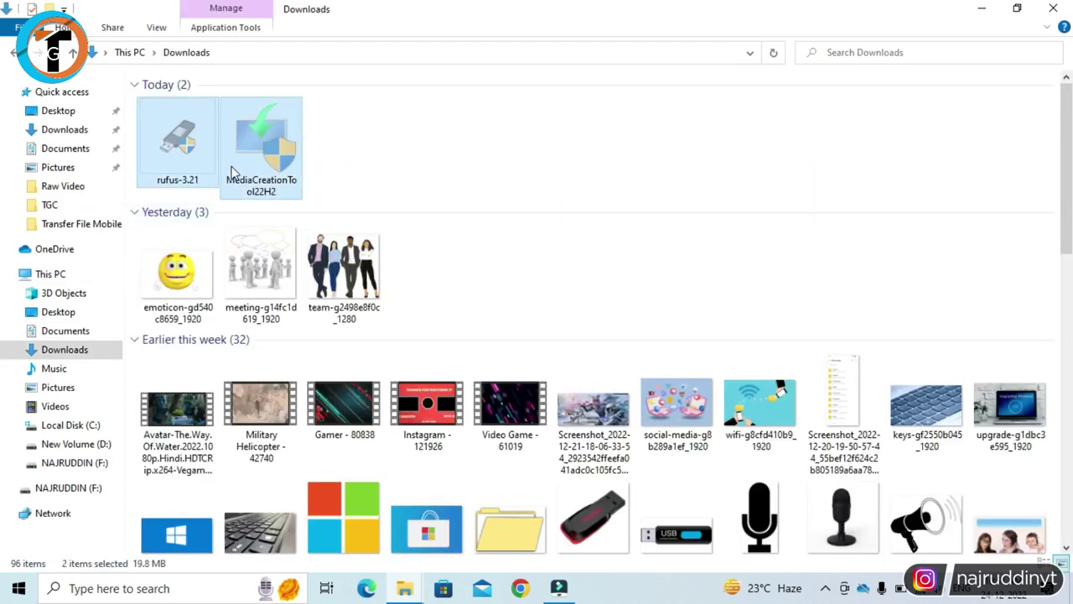
pyautogui.click(1053, 9)
# Create a new folder named Bootable on the desktop and open it
pyautogui.rightClick(463, 156)
pyautogui.click(503, 203)
pyautogui.rightClick(424, 205)
pyautogui.moveTo(559, 396)
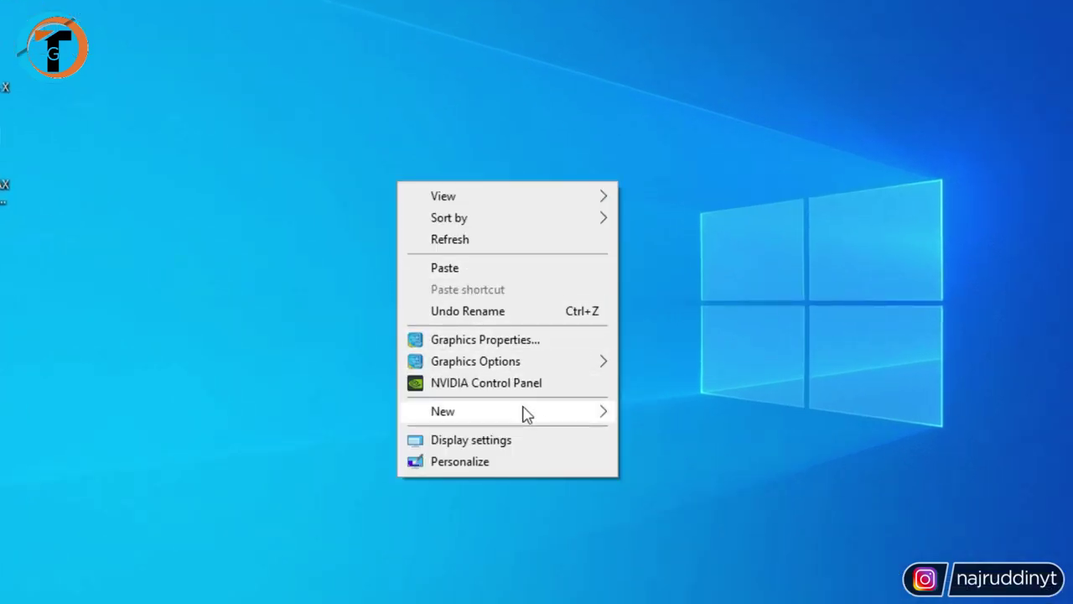
pyautogui.click(683, 413)
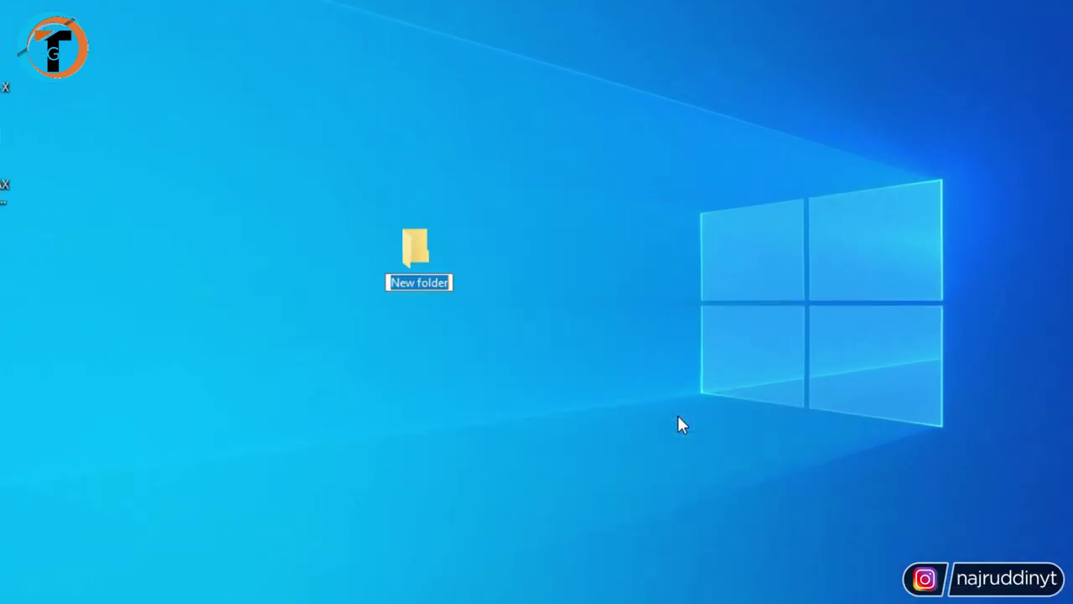
pyautogui.write('Bootable')
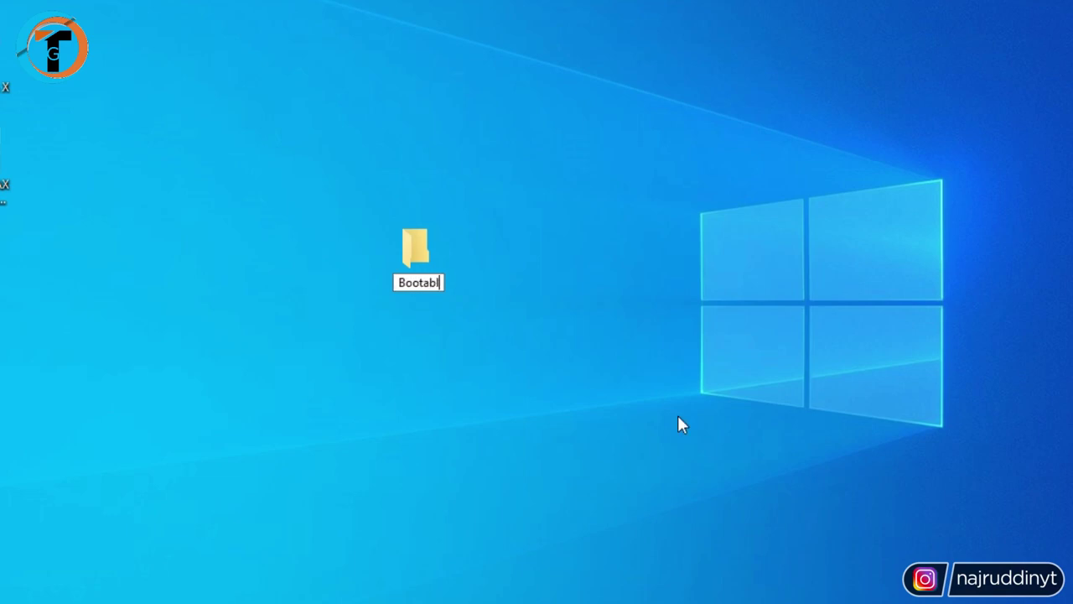
pyautogui.press('Return')
pyautogui.press('Return')
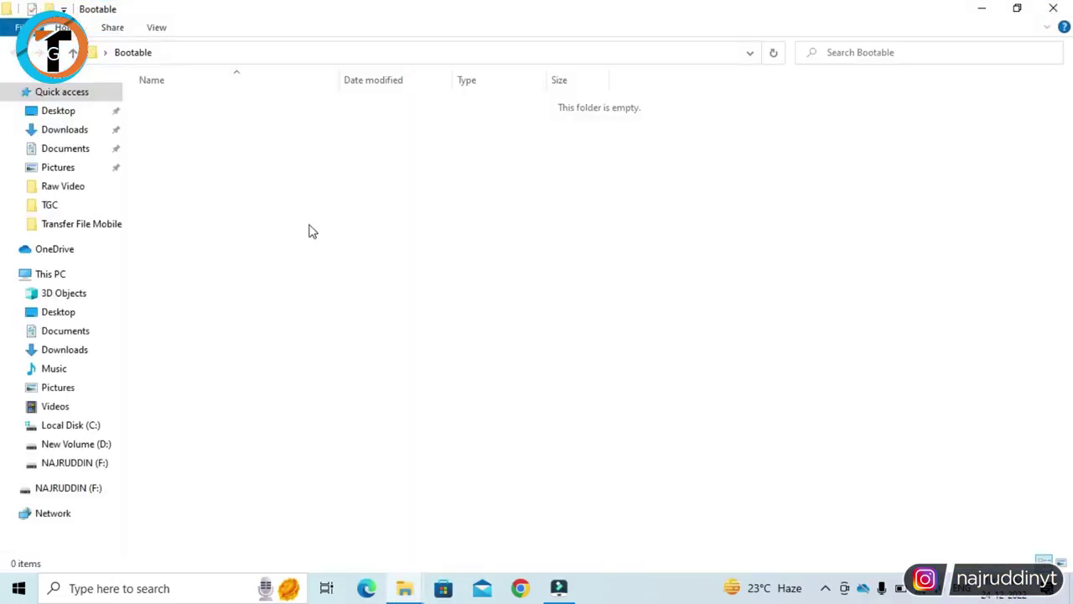
# Paste the two installer files into the Bootable folder and show them as large icons
pyautogui.click(308, 230)
pyautogui.hotkey('ctrl', 'v')
pyautogui.click(1061, 563)
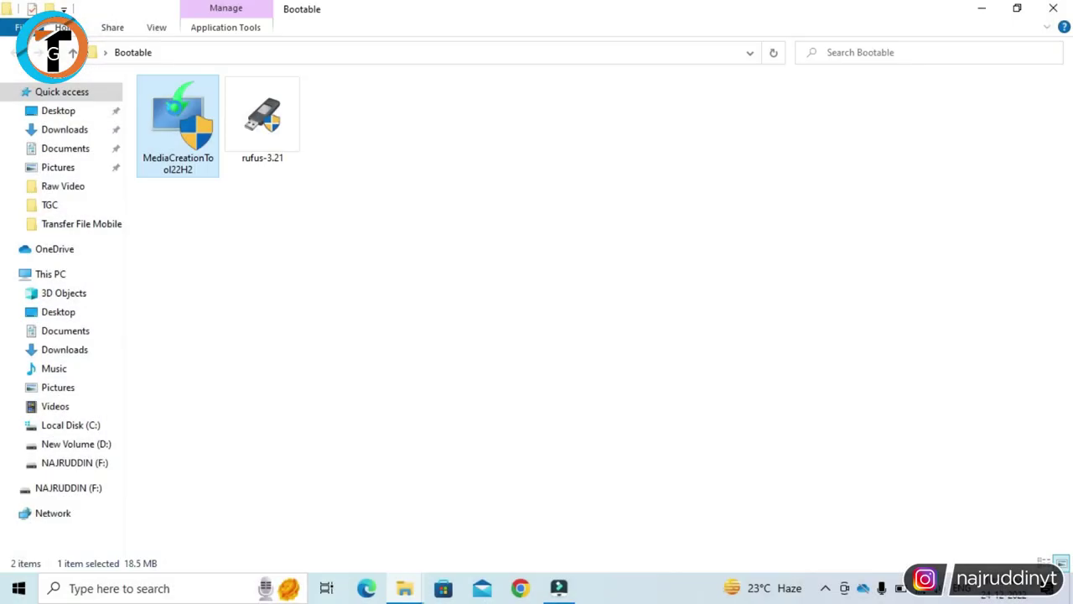
# Run MediaCreationTool22H2 as administrator and choose to create installation media for another PC
pyautogui.rightClick(176, 111)
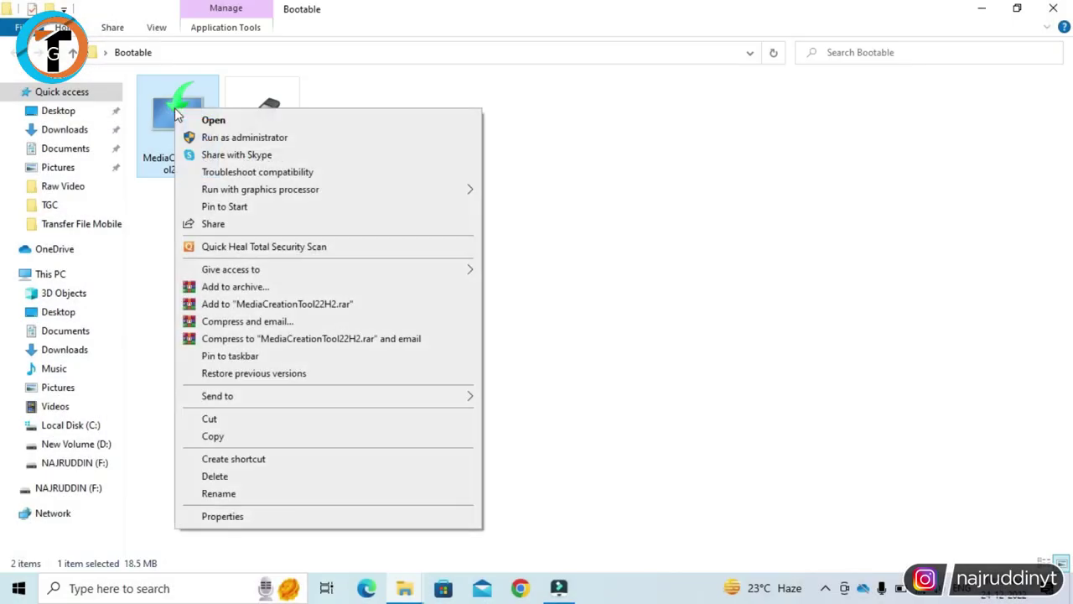
pyautogui.click(235, 138)
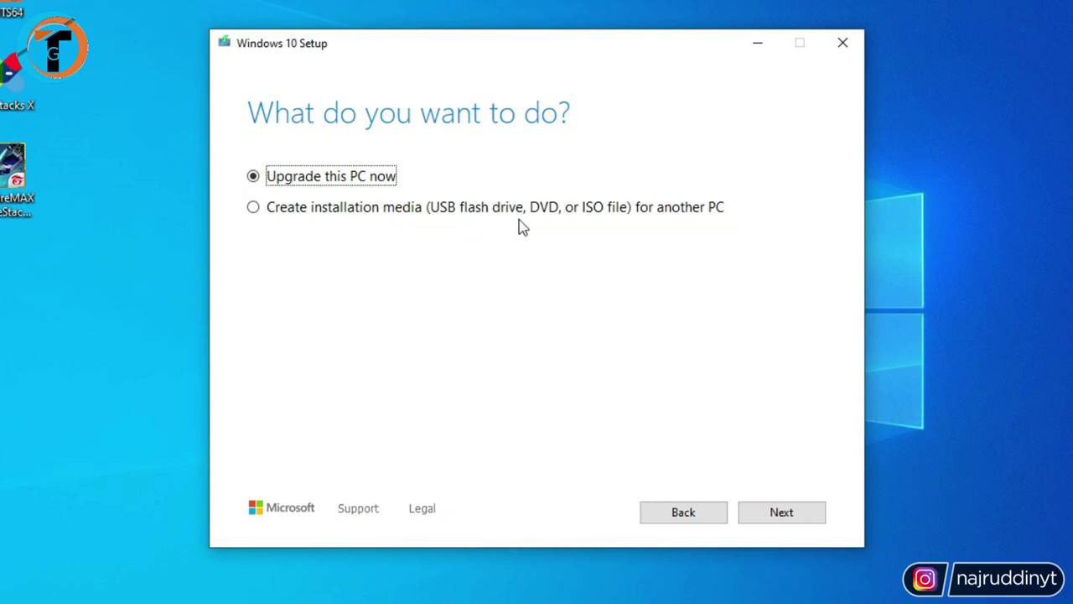
pyautogui.click(254, 208)
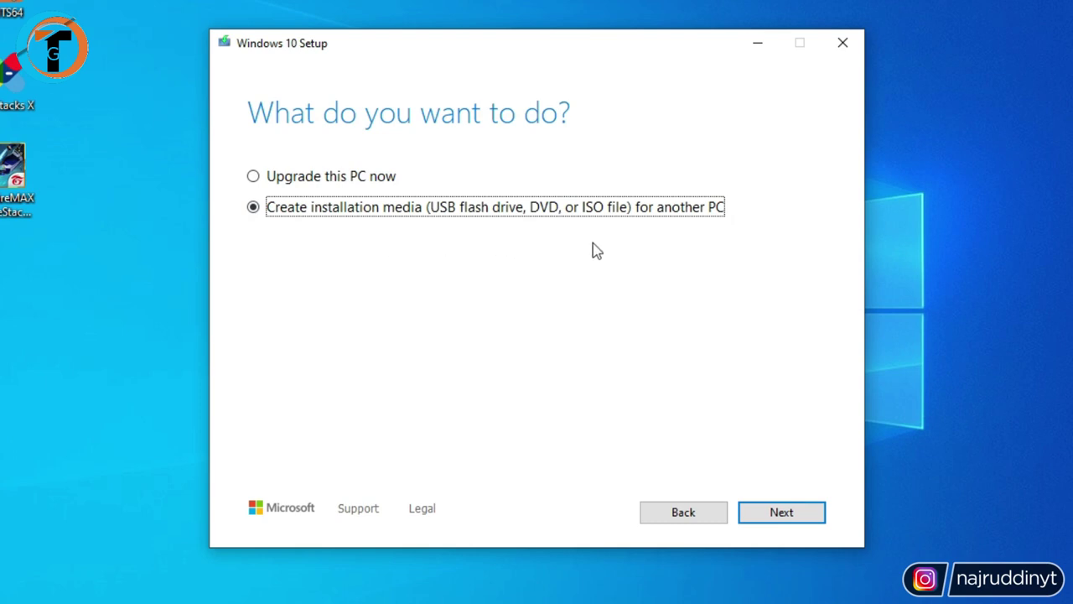
pyautogui.click(786, 520)
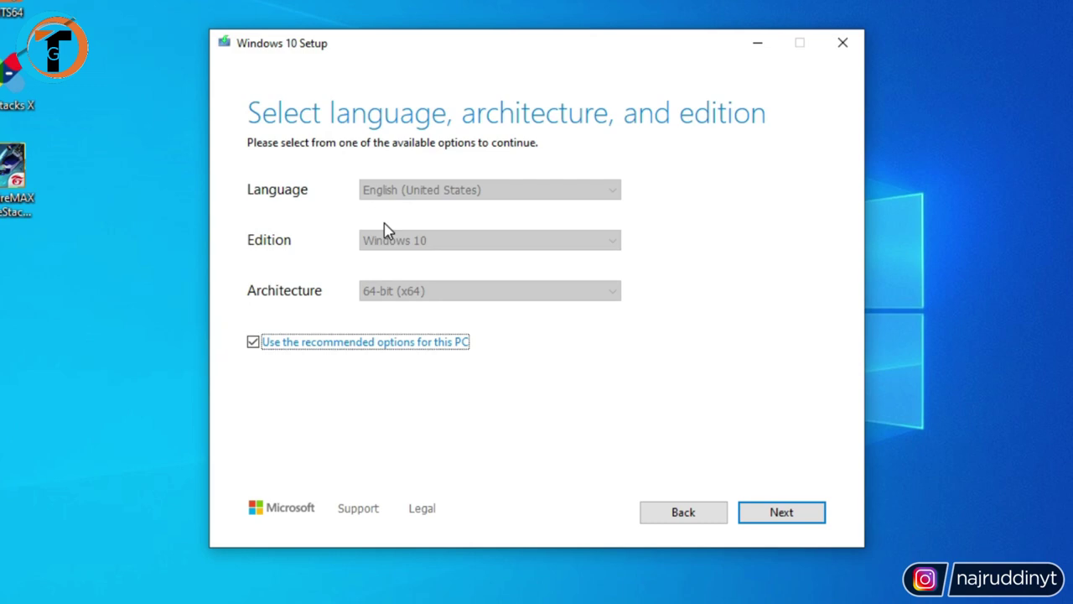
# Turn off the recommended options and continue with English (United States), Windows 10 and the 64-bit (x64) architecture
pyautogui.click(253, 343)
pyautogui.click(473, 188)
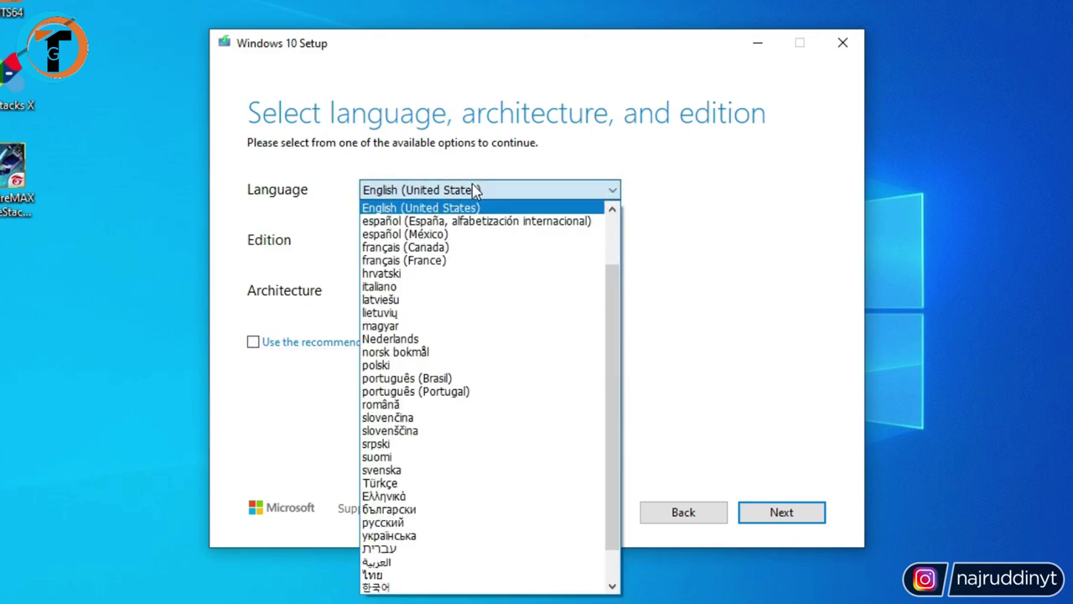
pyautogui.scroll(-1, 474, 205)
pyautogui.scroll(2, 478, 209)
pyautogui.scroll(1, 480, 212)
pyautogui.click(711, 242)
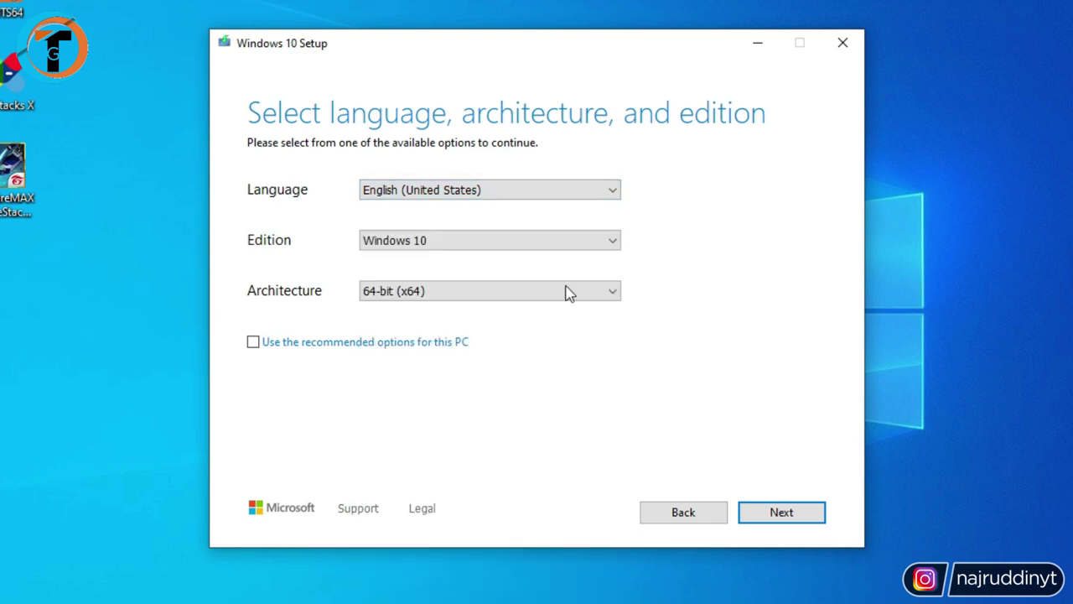
pyautogui.click(467, 245)
pyautogui.click(468, 256)
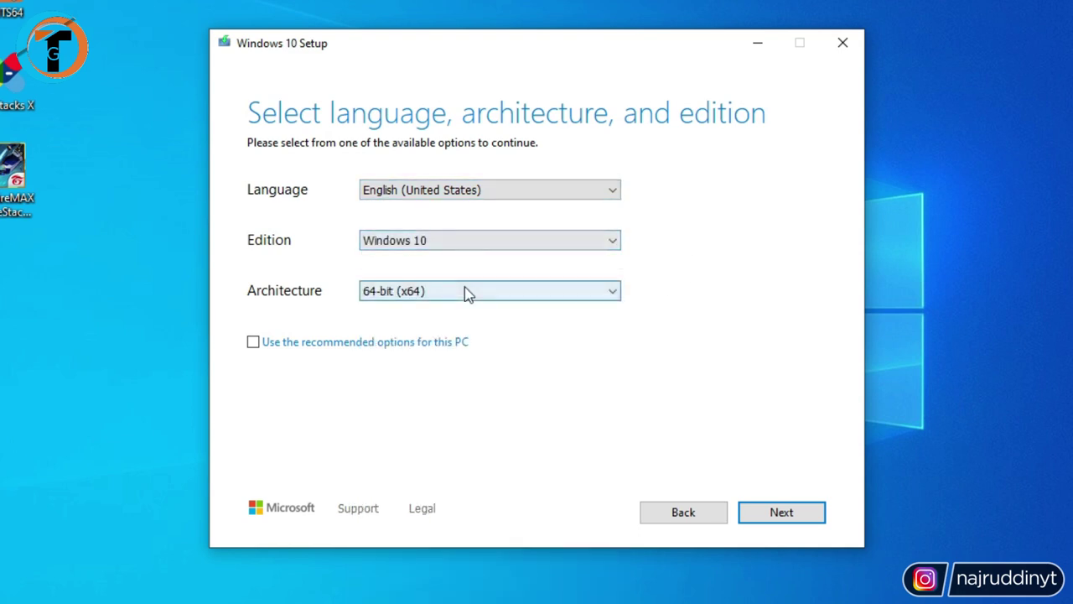
pyautogui.click(467, 293)
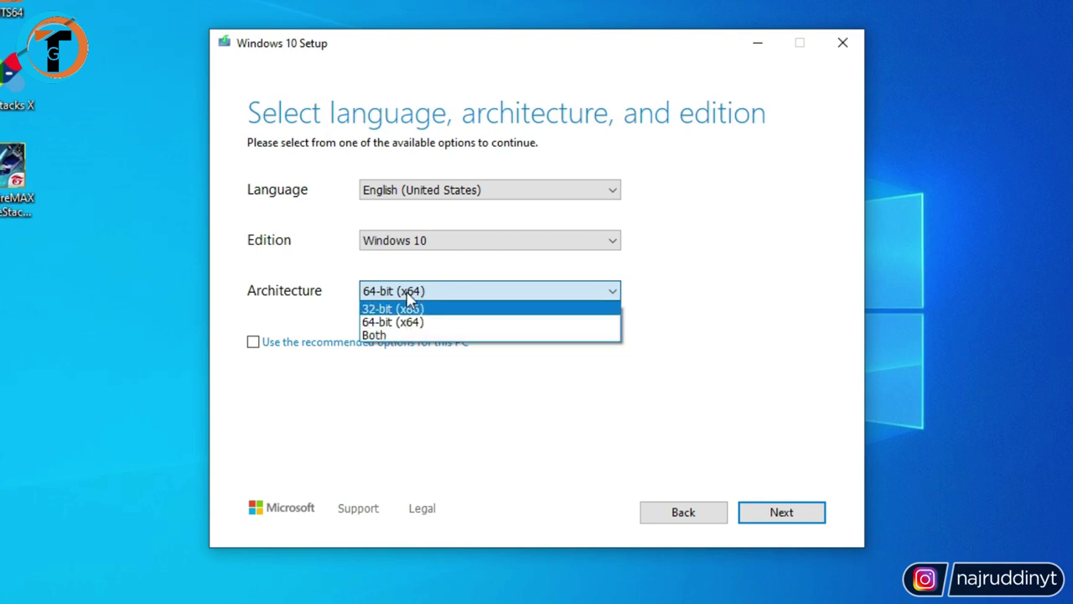
pyautogui.click(394, 319)
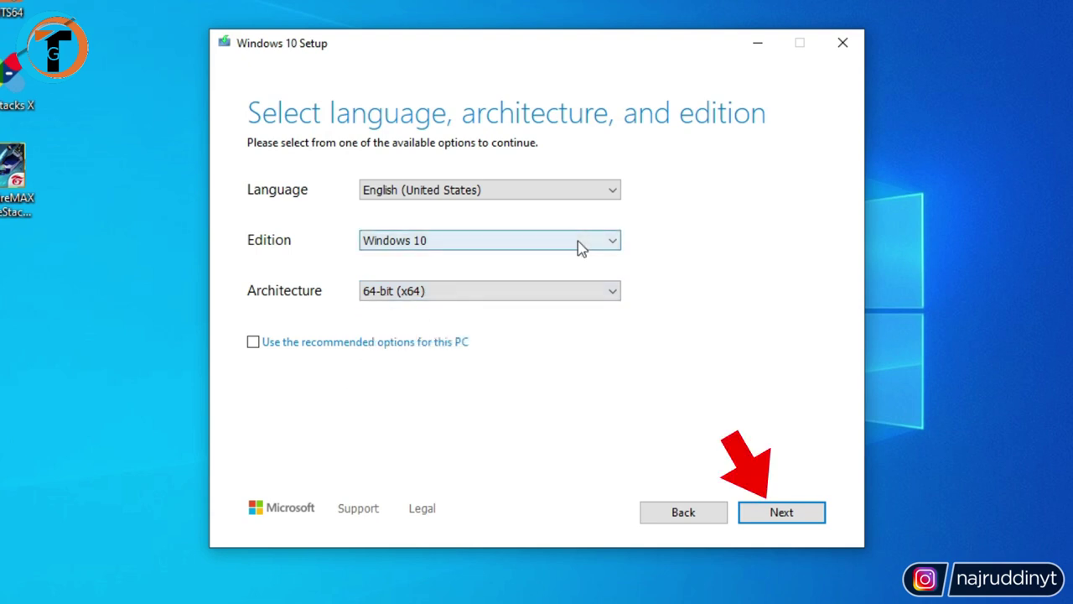
pyautogui.click(778, 515)
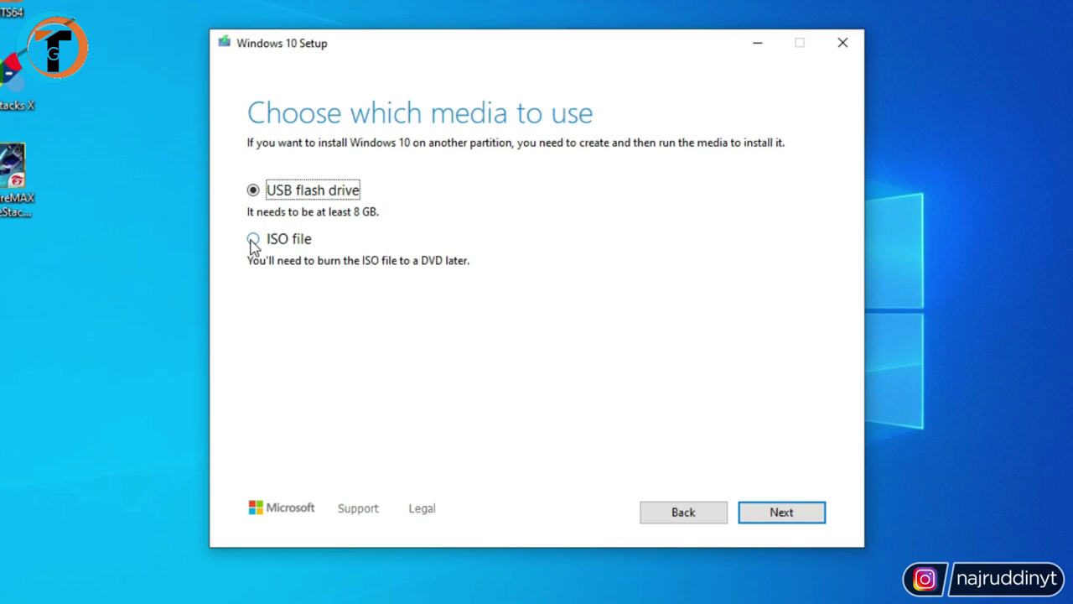
# Choose ISO file as the media and save it as Windows in the desktop's Bootable folder
pyautogui.click(253, 240)
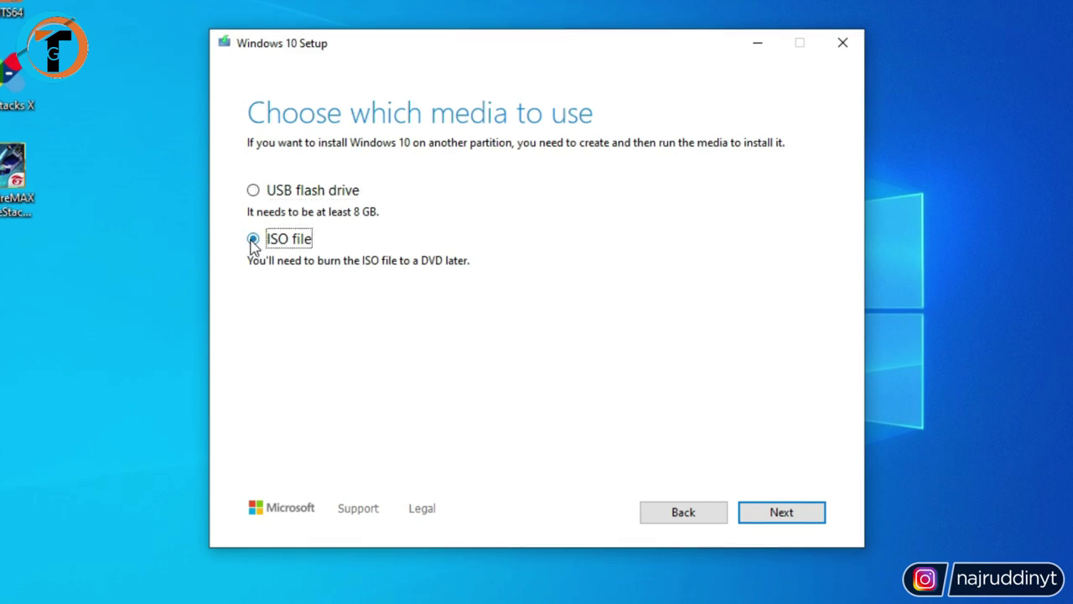
pyautogui.click(784, 513)
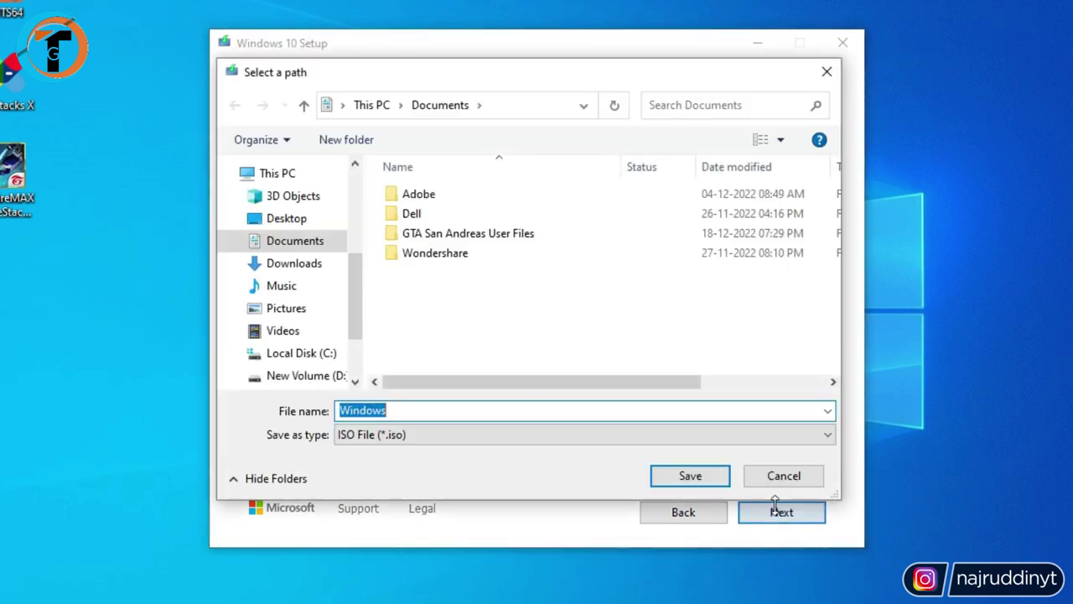
pyautogui.click(304, 223)
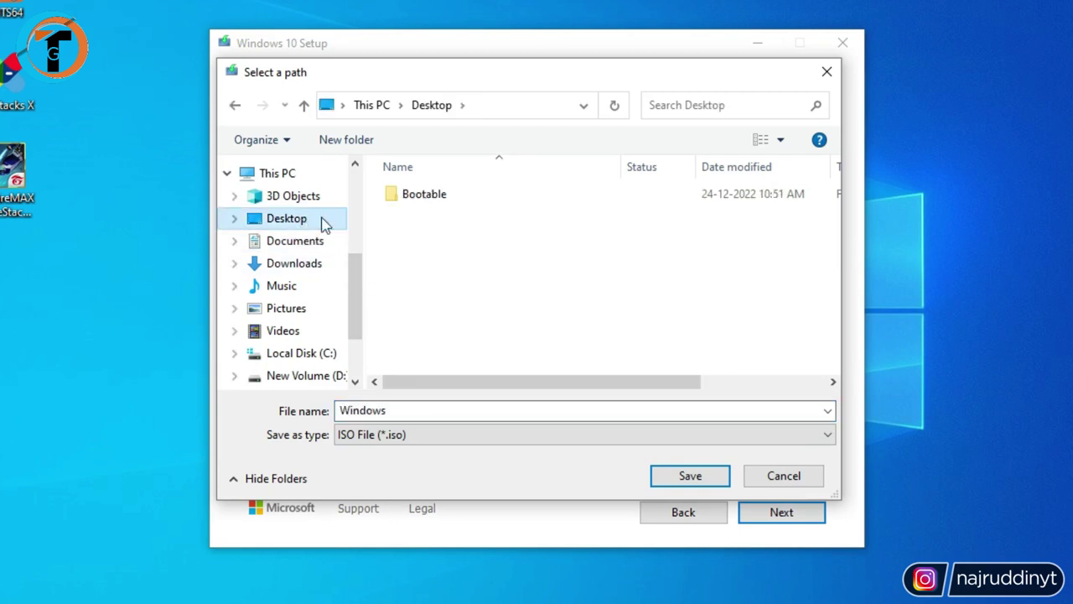
pyautogui.click(467, 203)
pyautogui.doubleClick(467, 203)
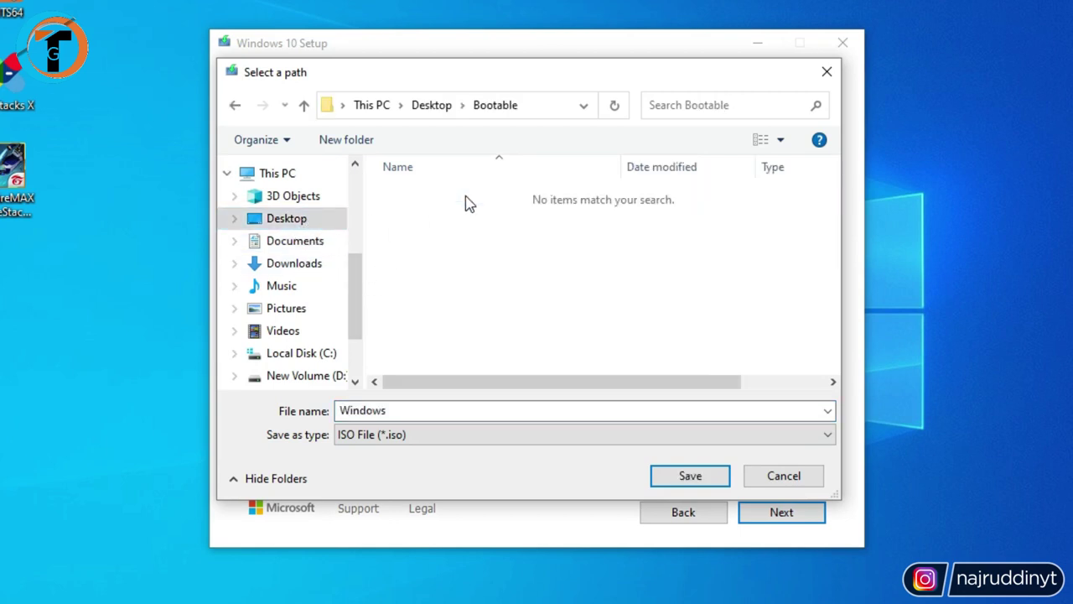
pyautogui.click(687, 476)
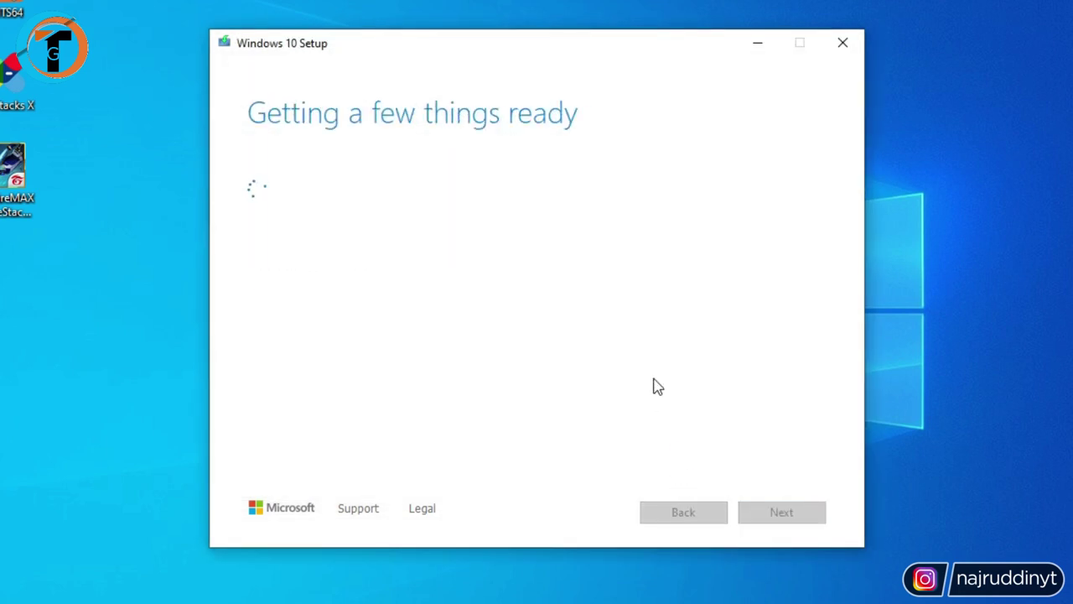
# Move the setup window aside and check the refreshed contents of the Bootable folder, closing the folder when done
pyautogui.moveTo(513, 47); pyautogui.dragTo(773, 41)
pyautogui.moveTo(445, 258); pyautogui.dragTo(230, 178)
pyautogui.doubleClick(219, 174)
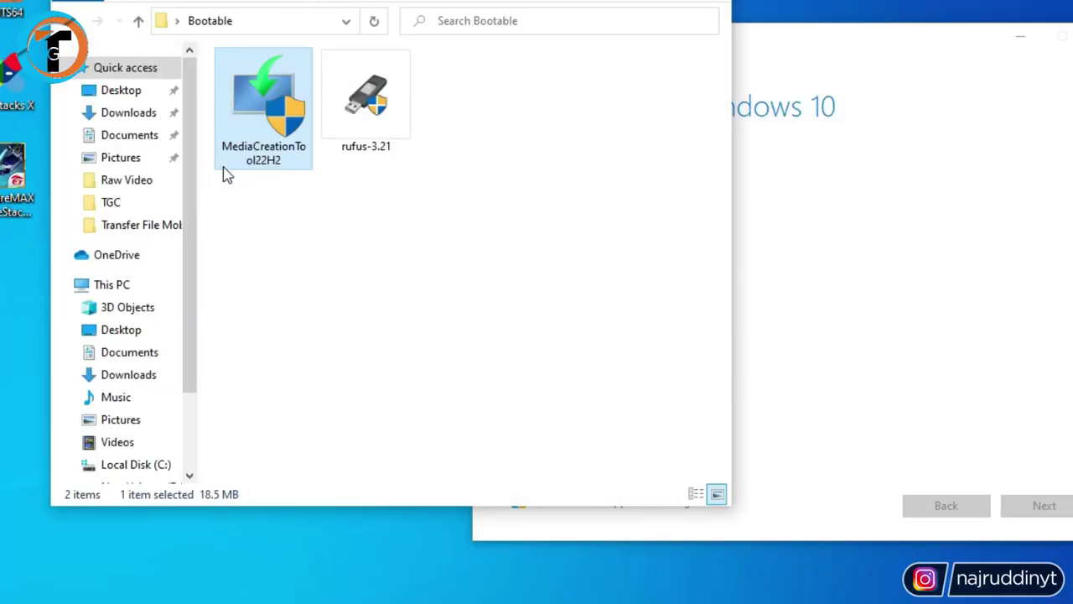
pyautogui.rightClick(416, 216)
pyautogui.click(470, 291)
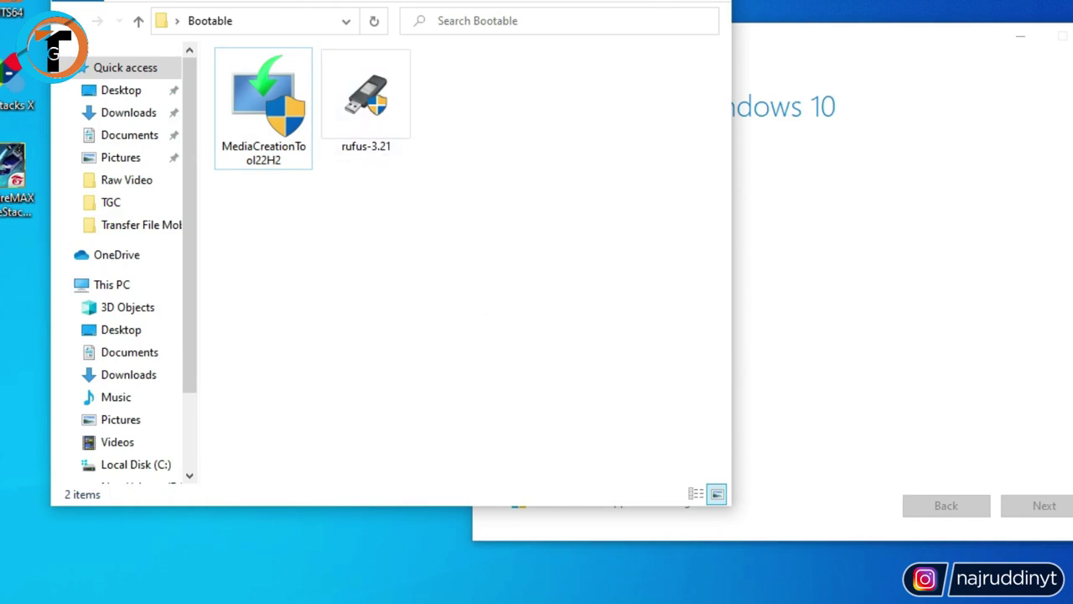
pyautogui.hotkey('alt', 'F4')
pyautogui.moveTo(735, 48); pyautogui.dragTo(580, 41)
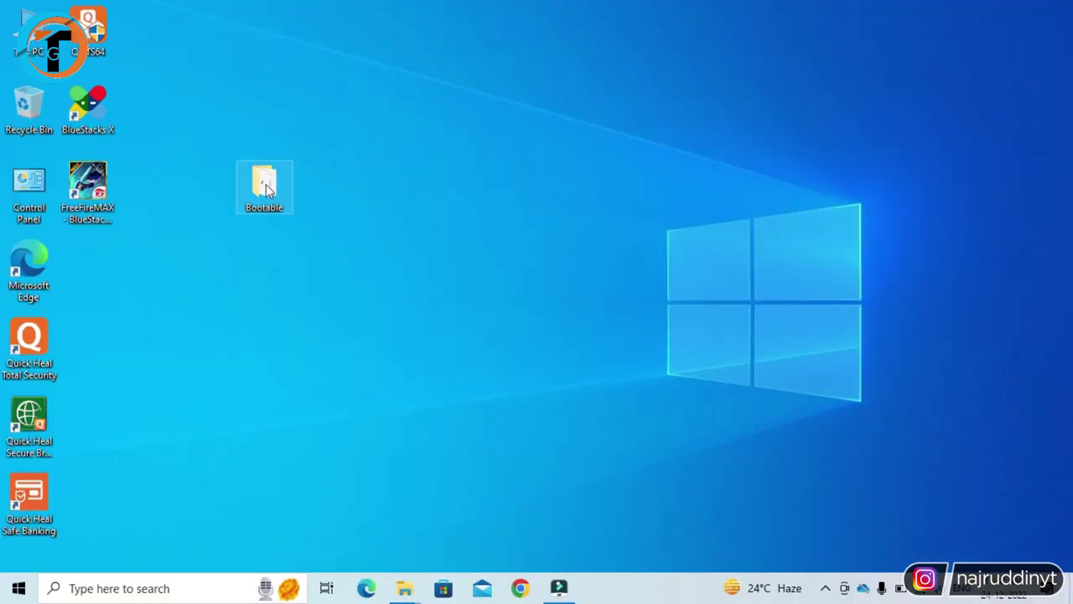
# Reopen the Bootable folder from the desktop, refresh its contents and maximize its window
pyautogui.doubleClick(219, 180)
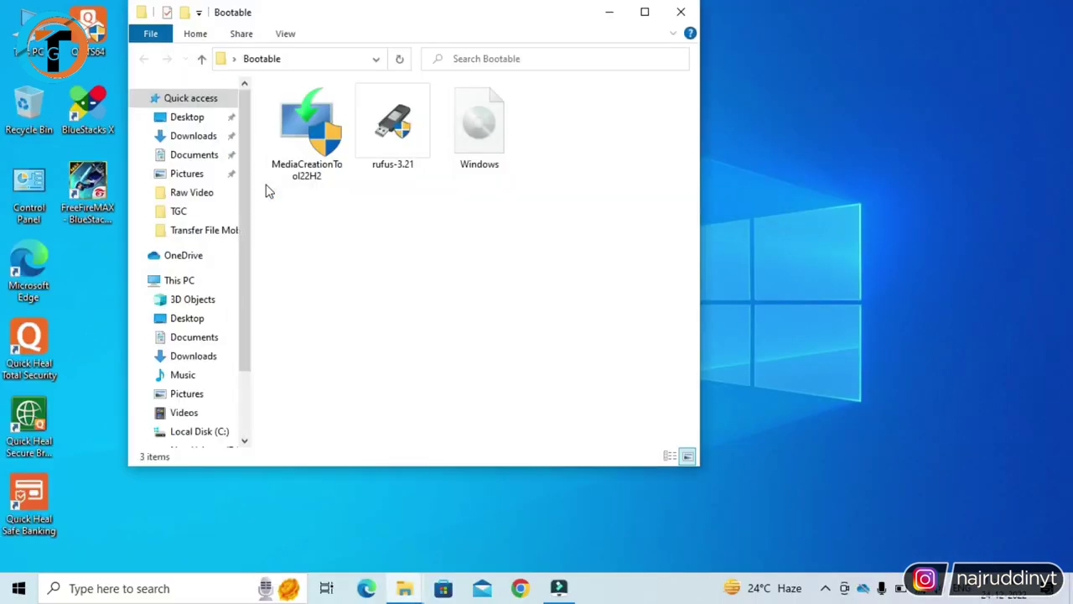
pyautogui.rightClick(486, 225)
pyautogui.click(530, 287)
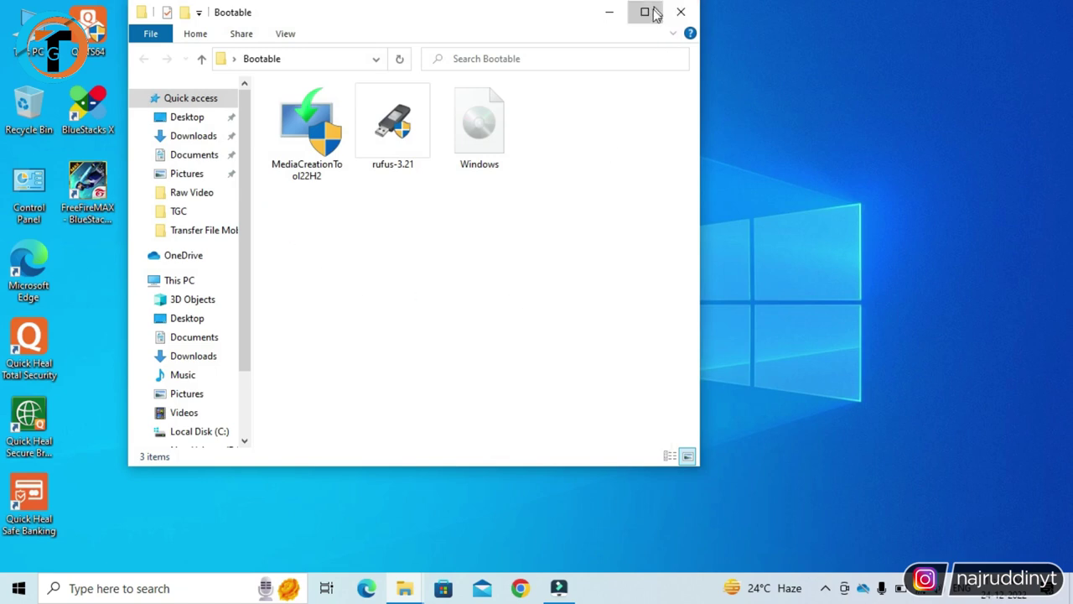
pyautogui.click(644, 12)
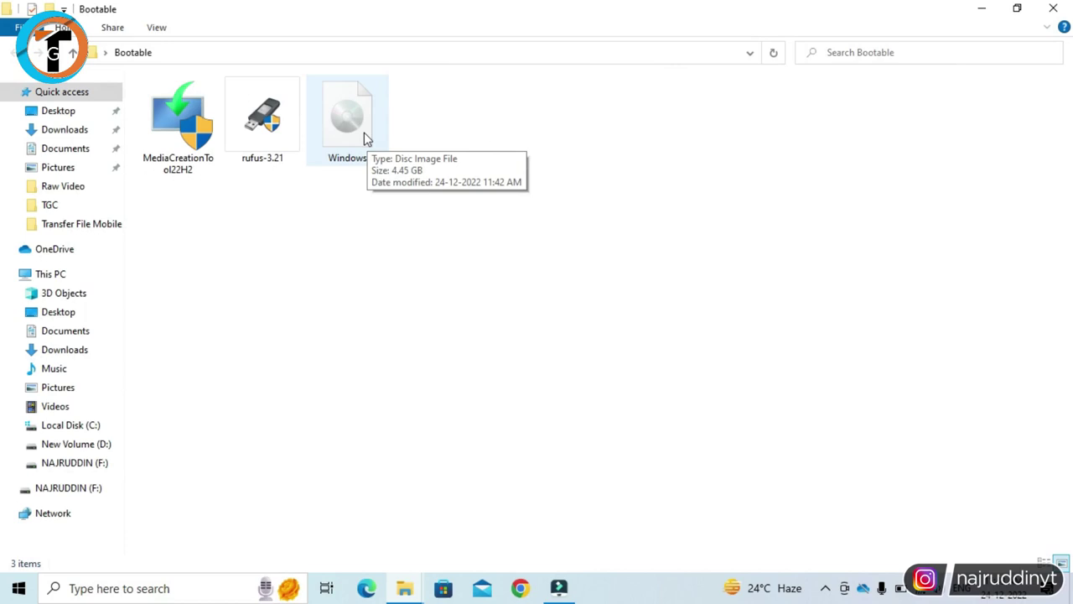
# Run rufus-3.21 as administrator, allow it to check for updates online, and move its window clear of the folder's files
pyautogui.click(262, 117)
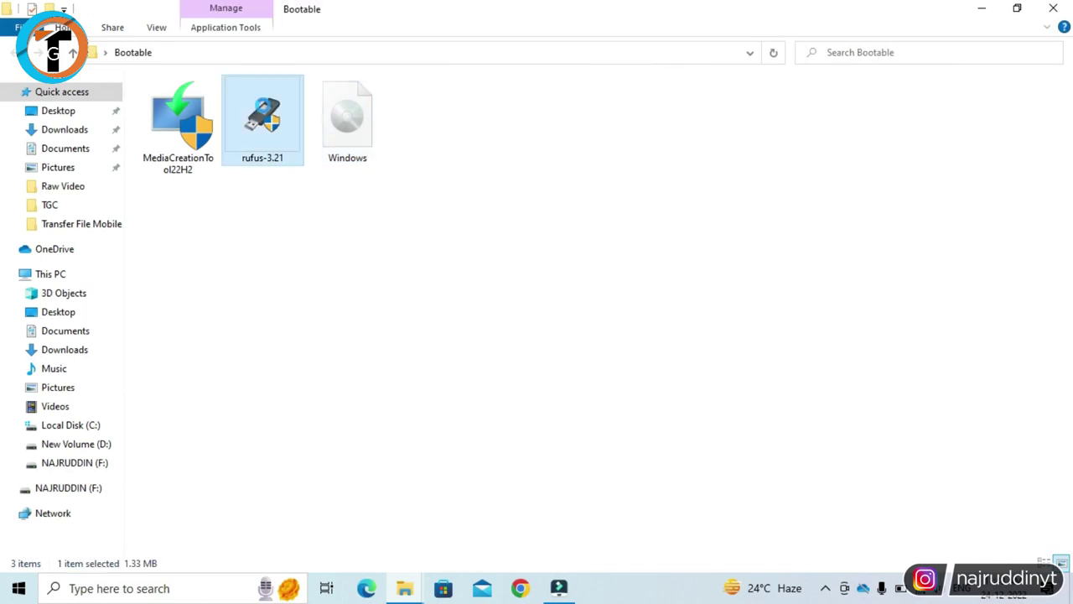
pyautogui.rightClick(262, 105)
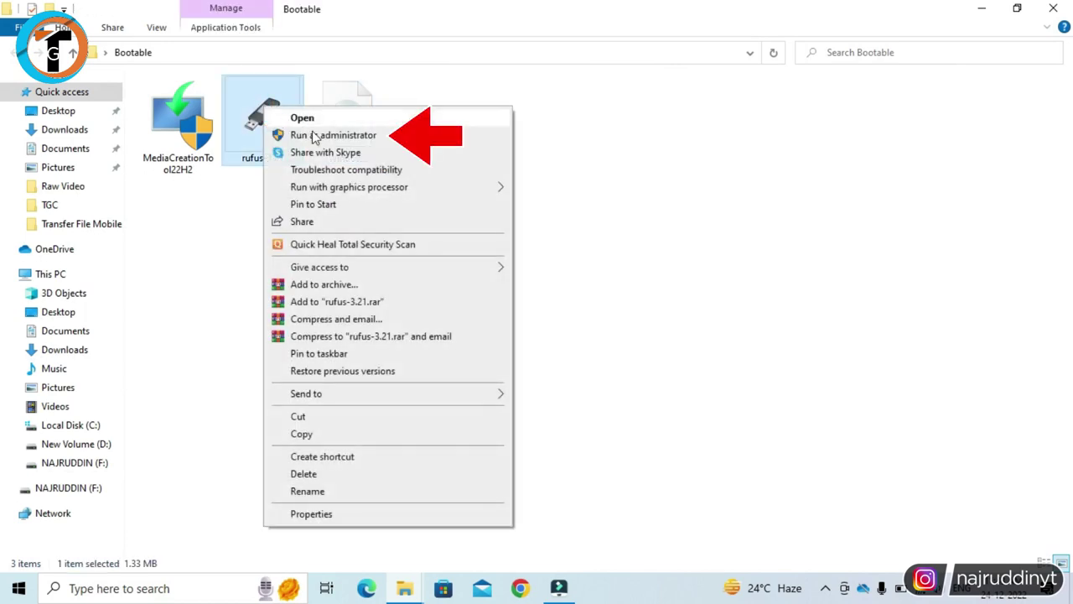
pyautogui.click(321, 135)
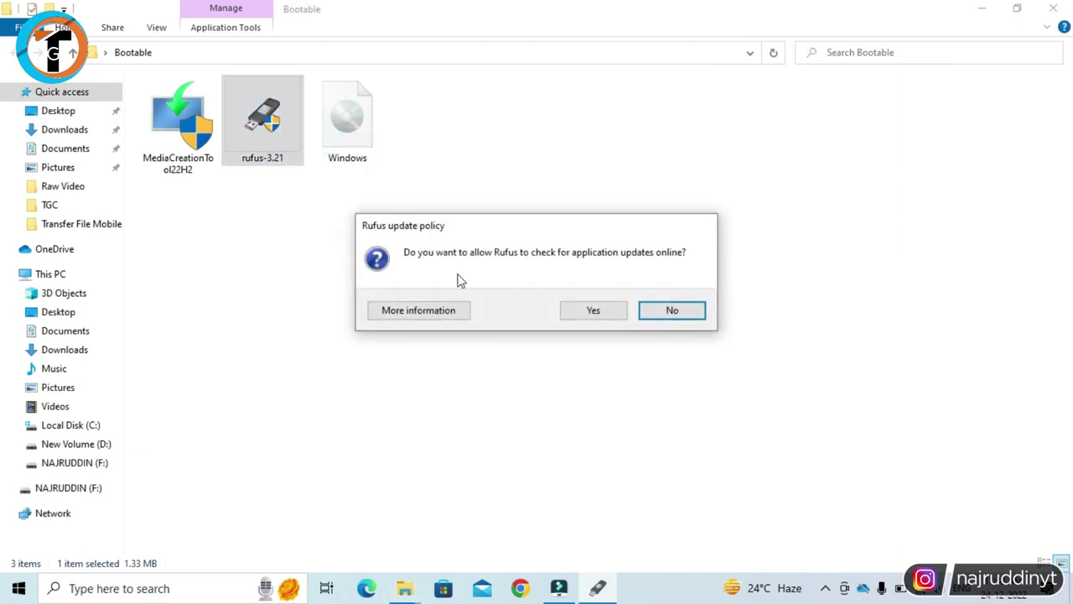
pyautogui.click(591, 312)
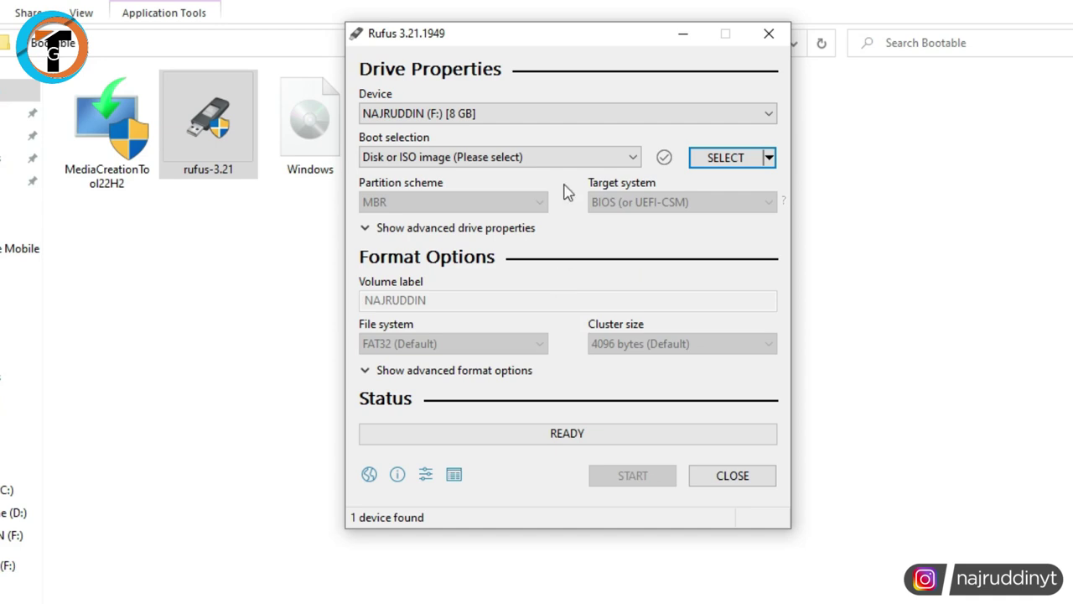
pyautogui.moveTo(567, 38); pyautogui.dragTo(760, 55)
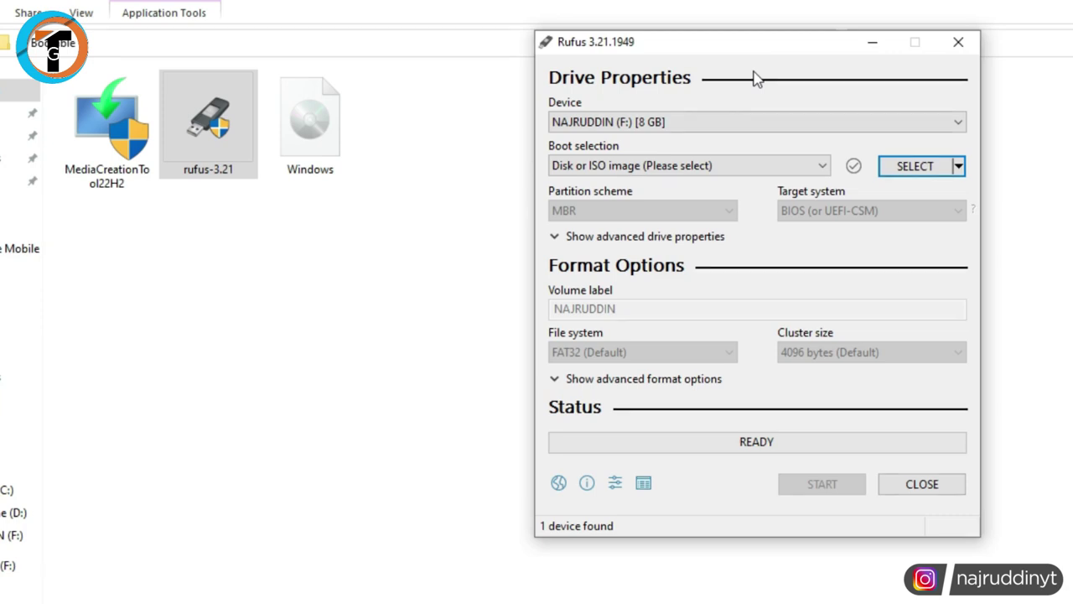
# Keep the 8 GB USB drive (F:) as the device and choose Disk or ISO image as the boot selection
pyautogui.click(712, 123)
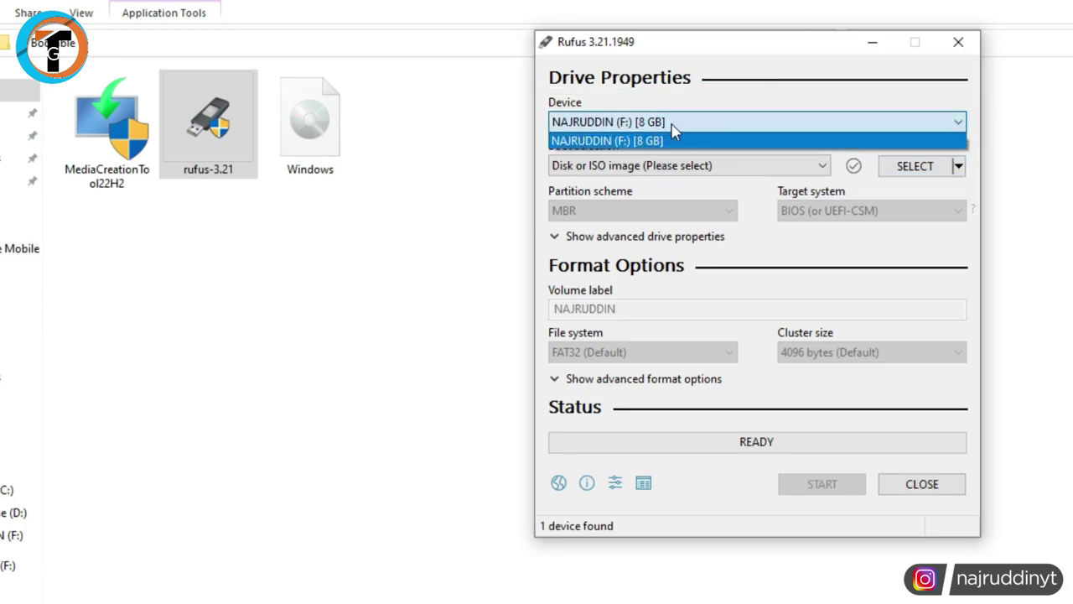
pyautogui.click(684, 124)
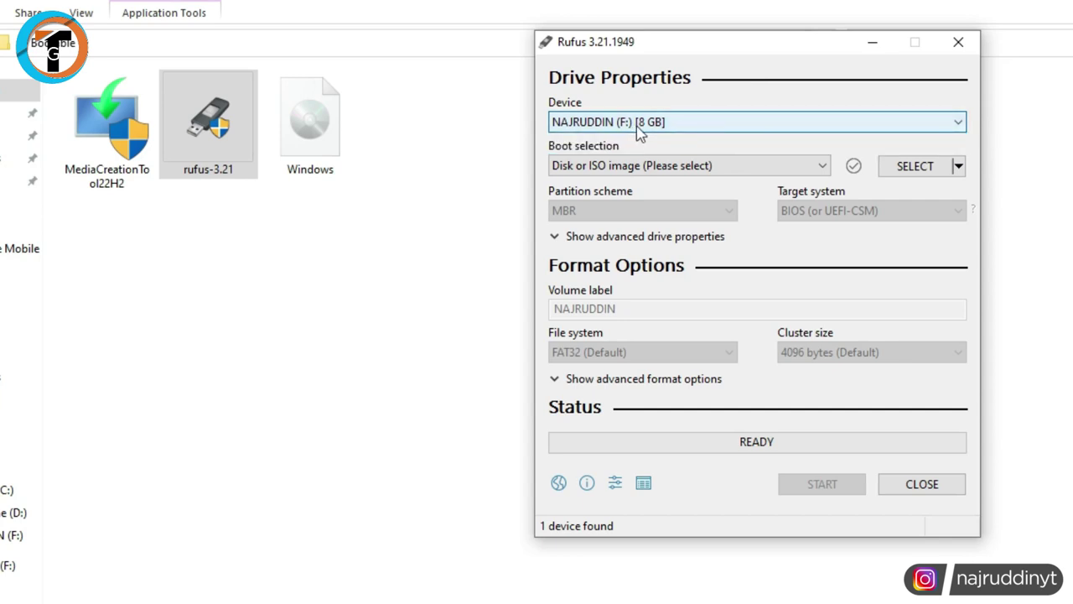
pyautogui.click(671, 167)
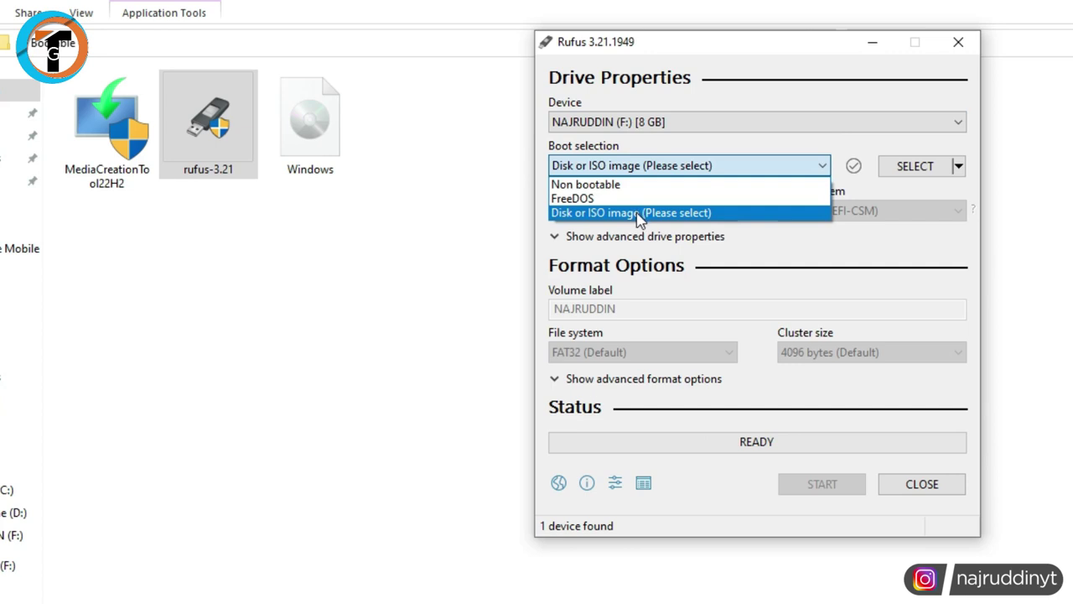
pyautogui.click(639, 214)
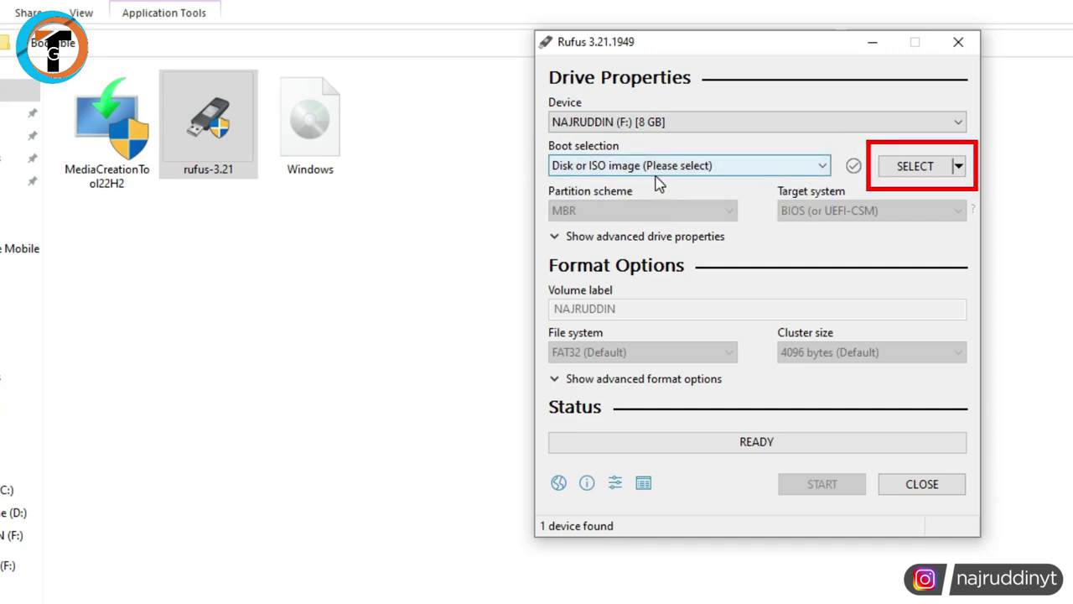
# Load the Windows ISO from the desktop's Bootable folder and choose Standard Windows installation as the image option
pyautogui.click(916, 167)
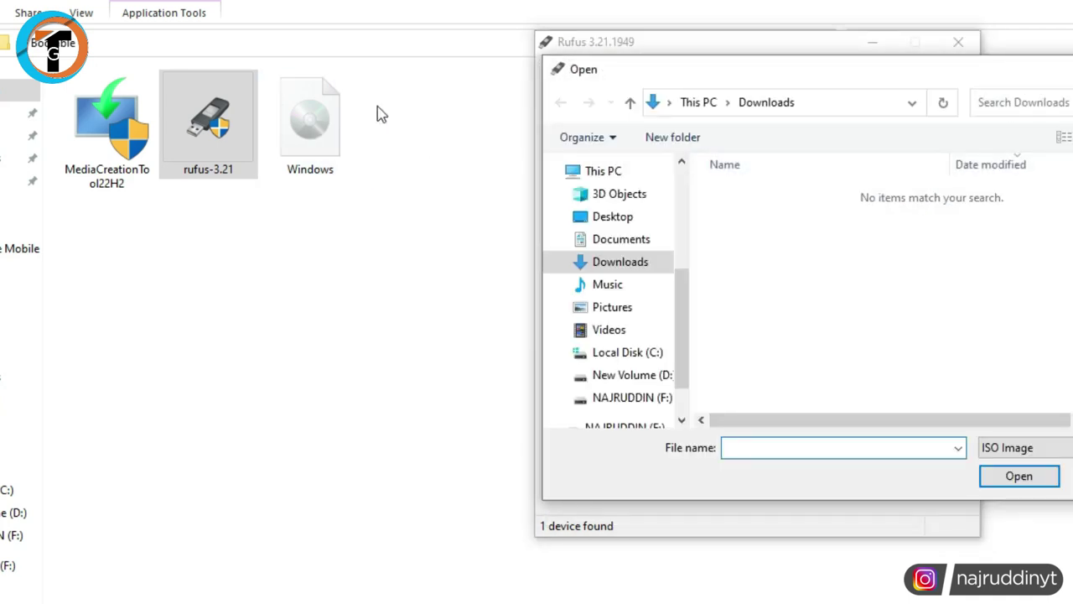
pyautogui.click(610, 222)
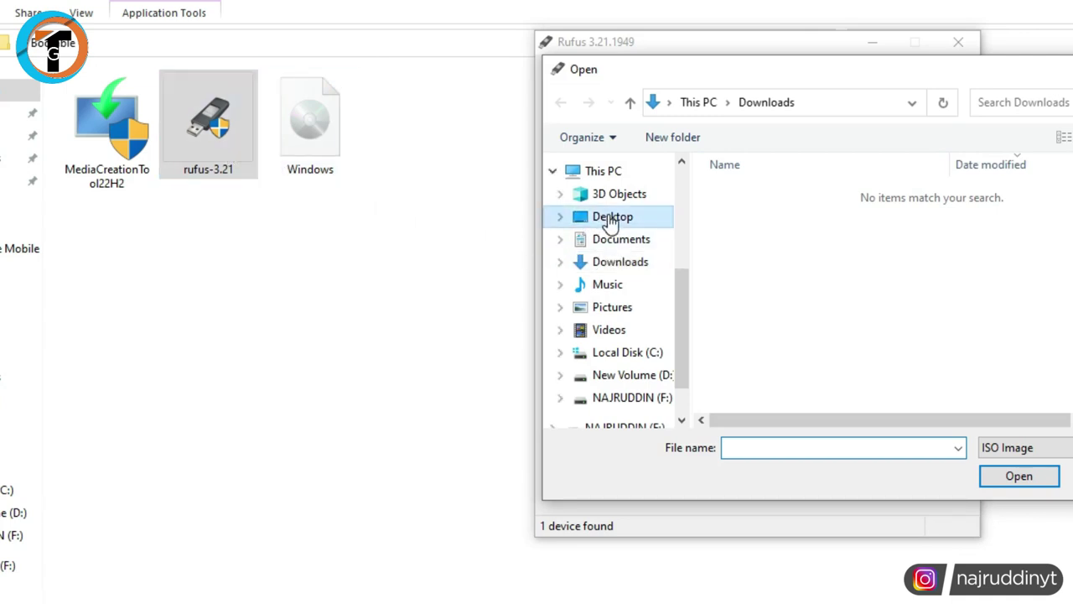
pyautogui.doubleClick(754, 194)
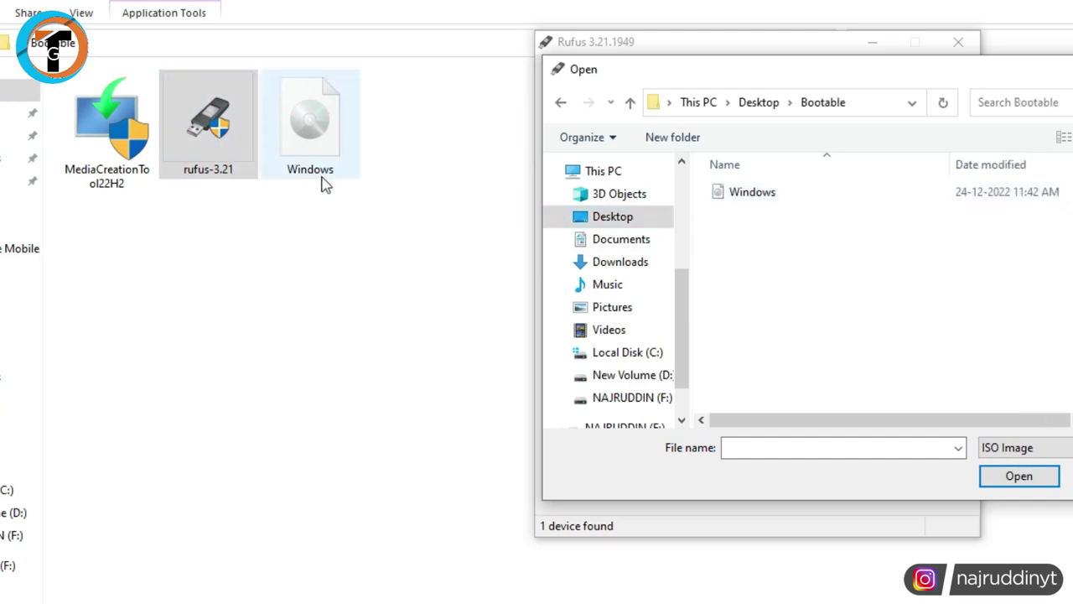
pyautogui.click(790, 201)
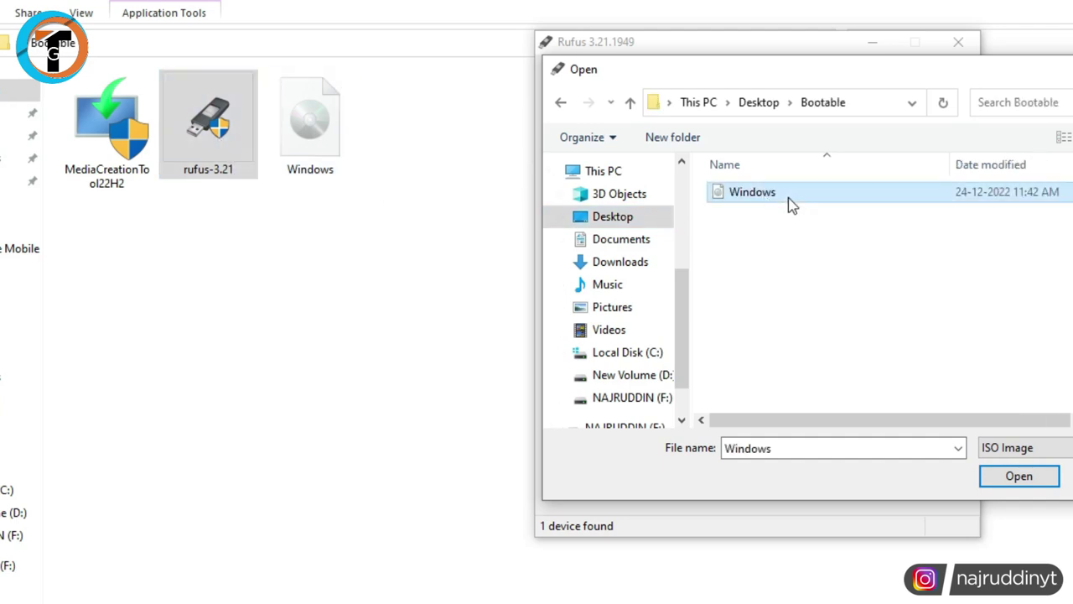
pyautogui.click(1017, 476)
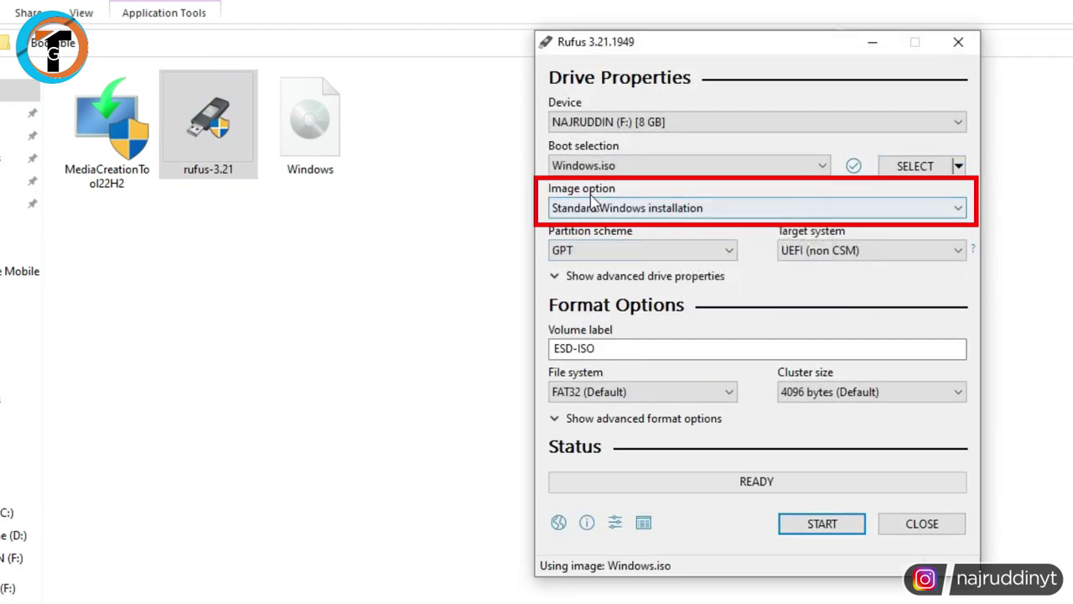
pyautogui.click(692, 209)
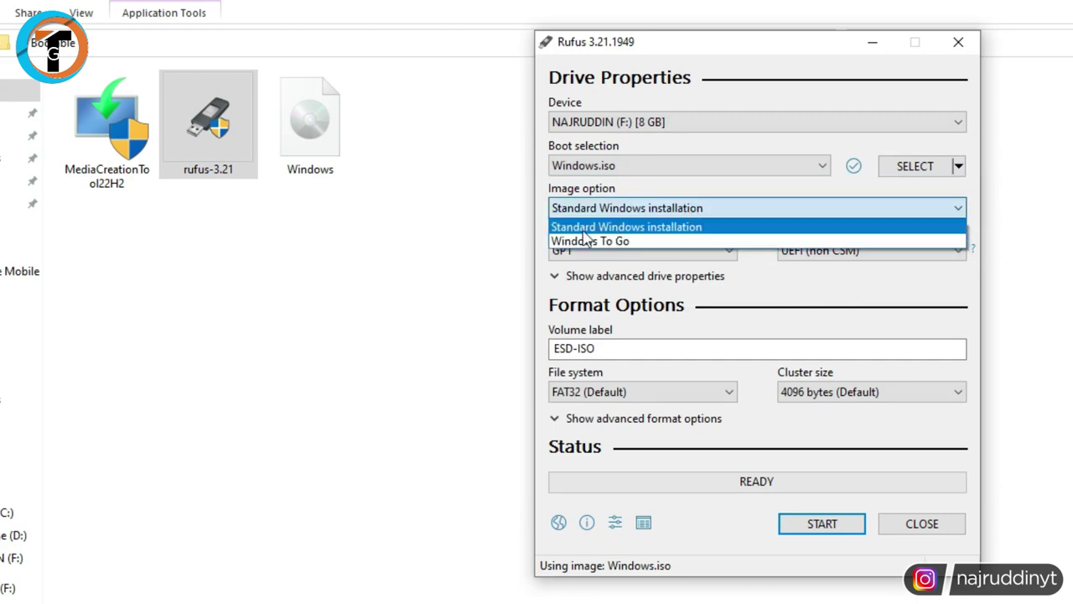
pyautogui.click(639, 228)
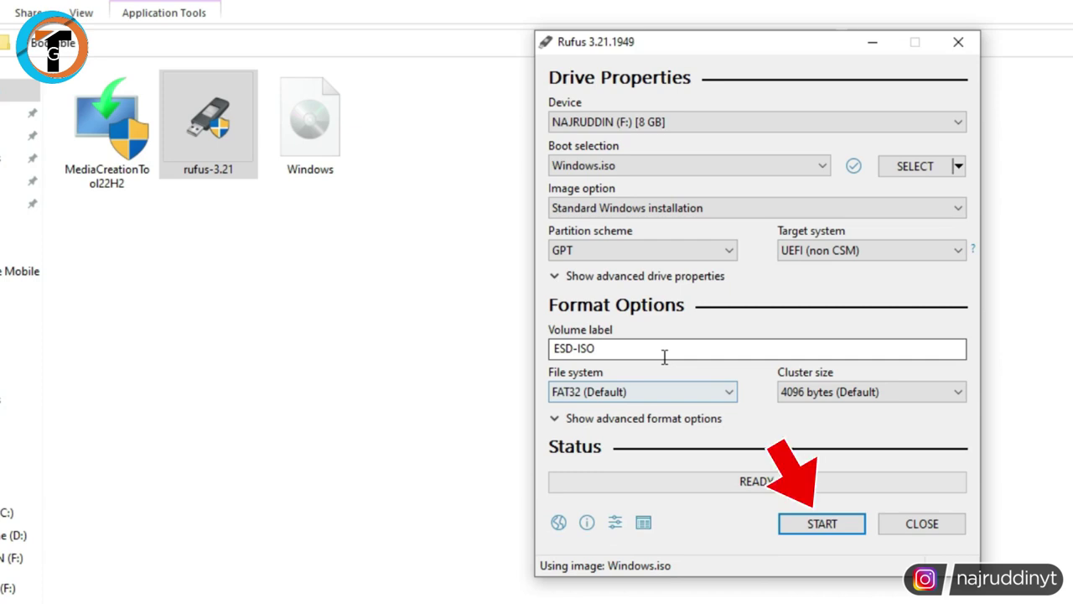
# Start writing the USB drive with the local account option enabled, and accept erasing all data on the drive
pyautogui.click(823, 525)
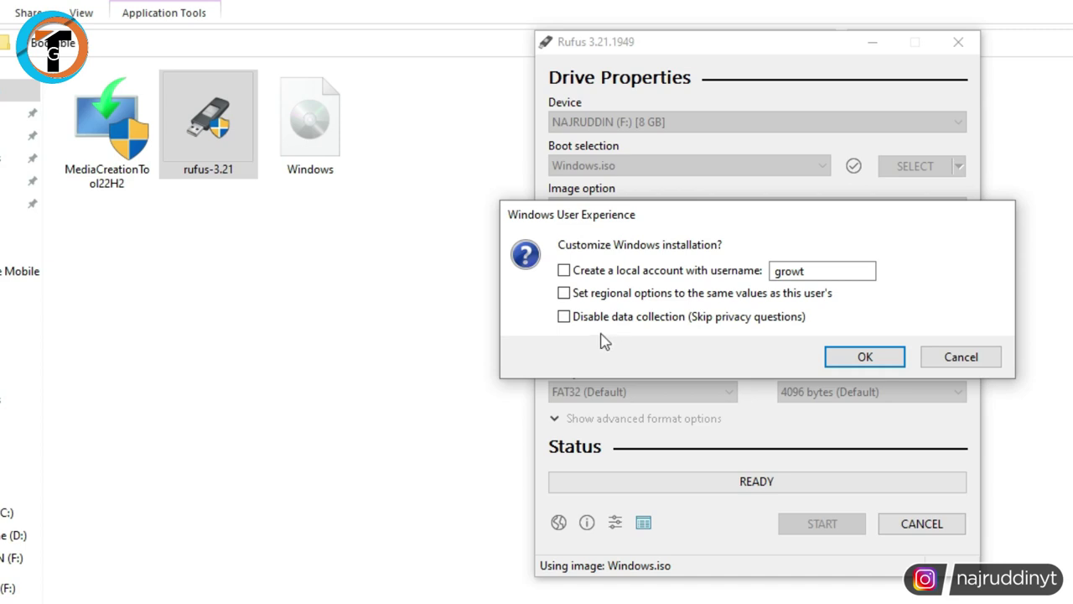
pyautogui.click(564, 271)
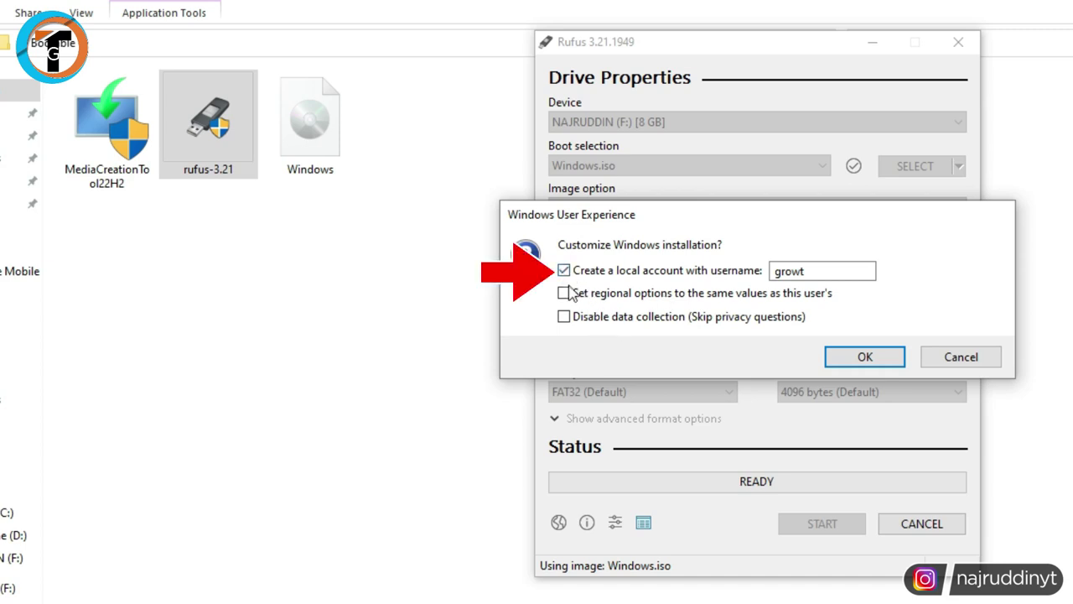
pyautogui.click(865, 357)
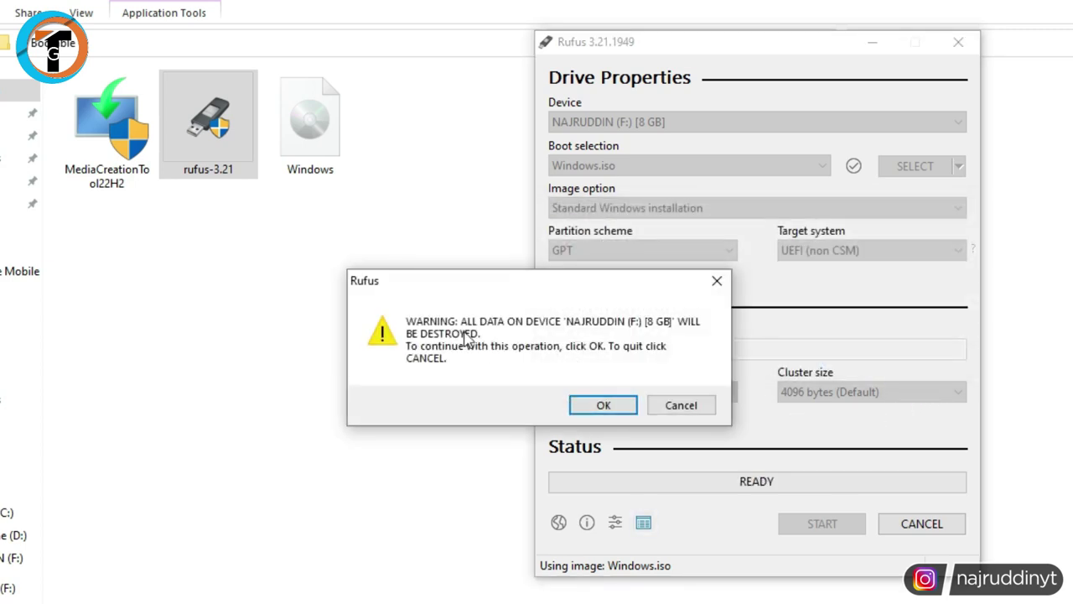
pyautogui.click(604, 406)
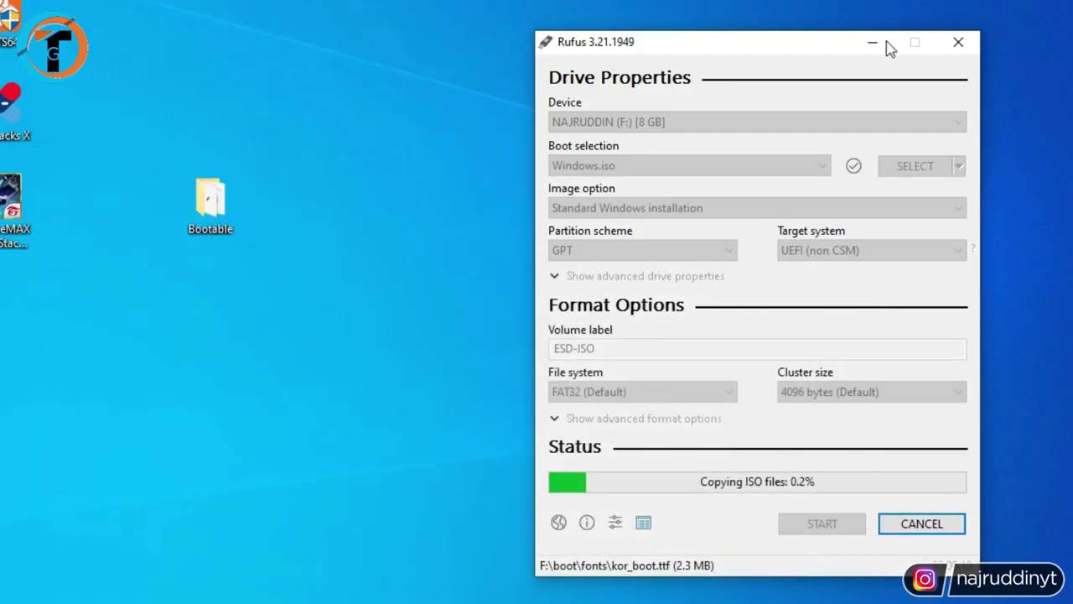
# Move the Rufus window aside during the copy, close Rufus when it is ready, and refresh the desktop
pyautogui.moveTo(797, 51); pyautogui.dragTo(629, 35)
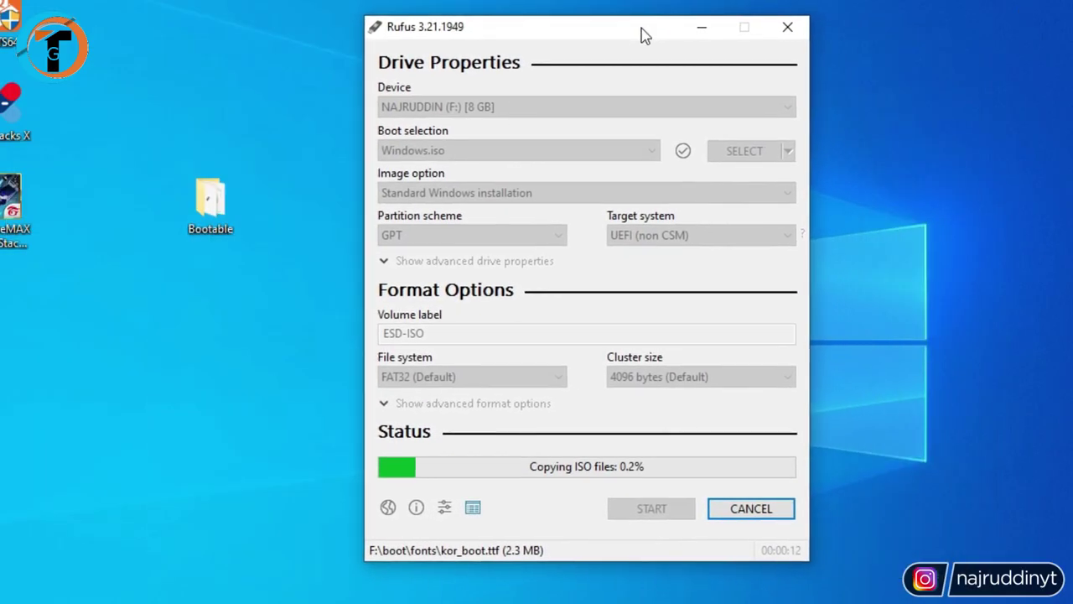
pyautogui.rightClick(925, 91)
pyautogui.click(982, 151)
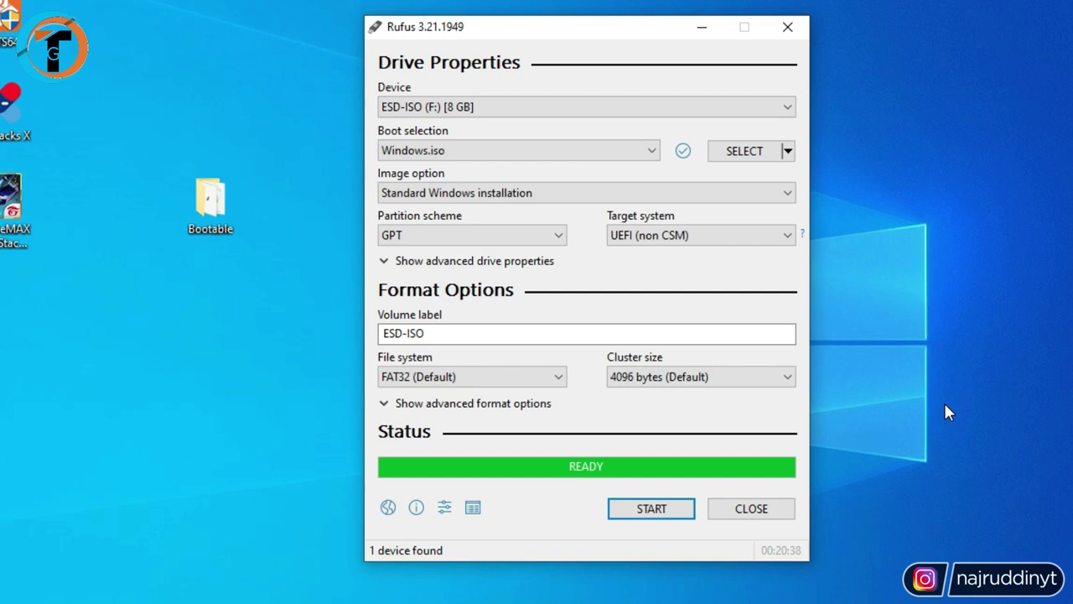
pyautogui.click(766, 513)
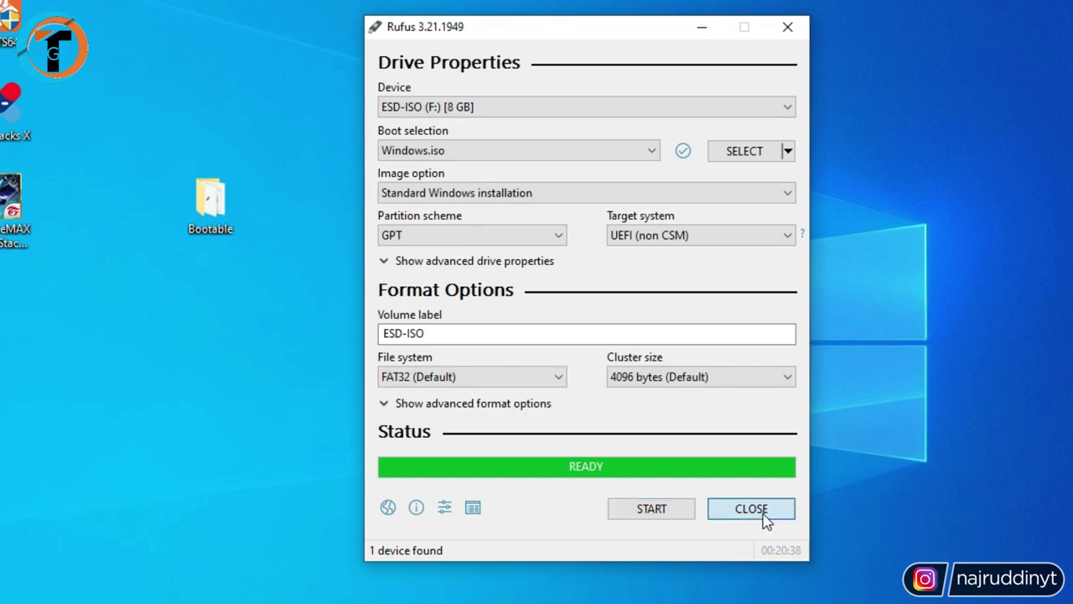
pyautogui.rightClick(512, 146)
pyautogui.click(545, 192)
pyautogui.rightClick(498, 156)
pyautogui.click(499, 203)
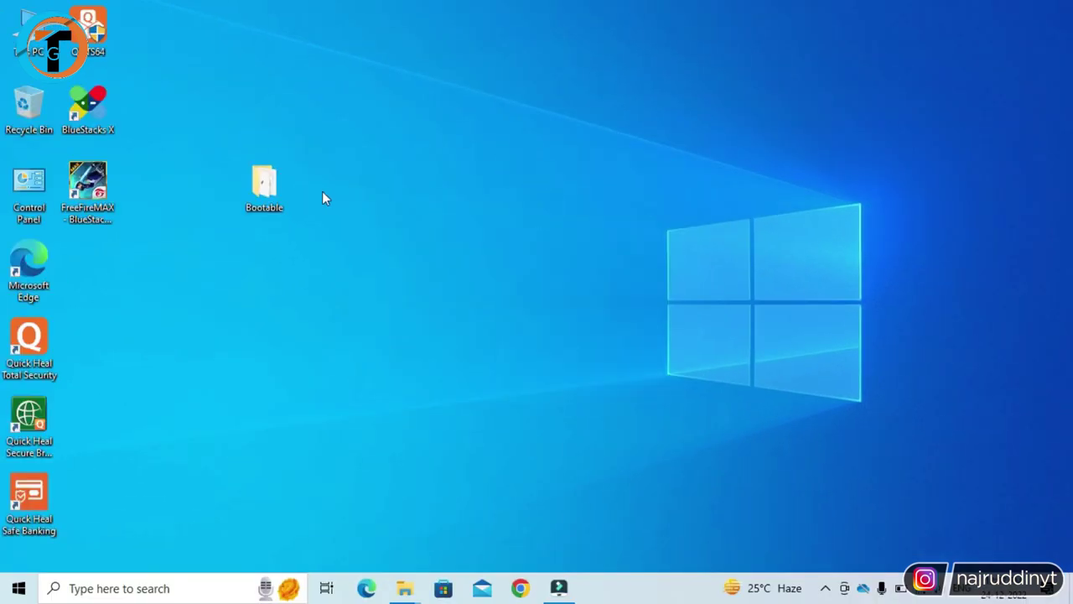
# Open the Bootable folder from the desktop to check its files, close it, and refresh the desktop
pyautogui.doubleClick(270, 196)
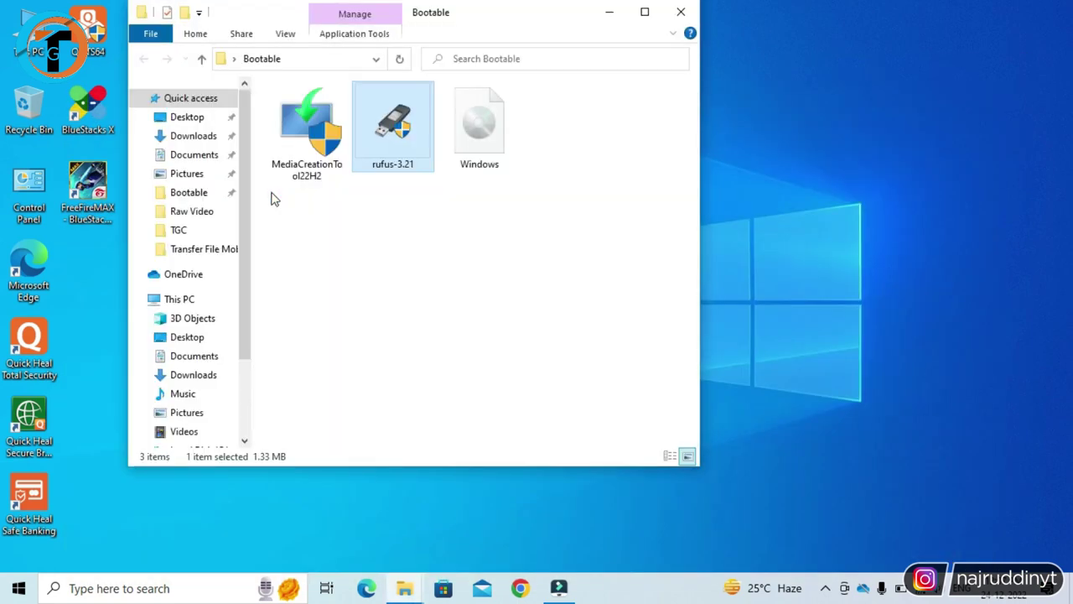
pyautogui.click(685, 12)
pyautogui.rightClick(500, 74)
pyautogui.click(547, 122)
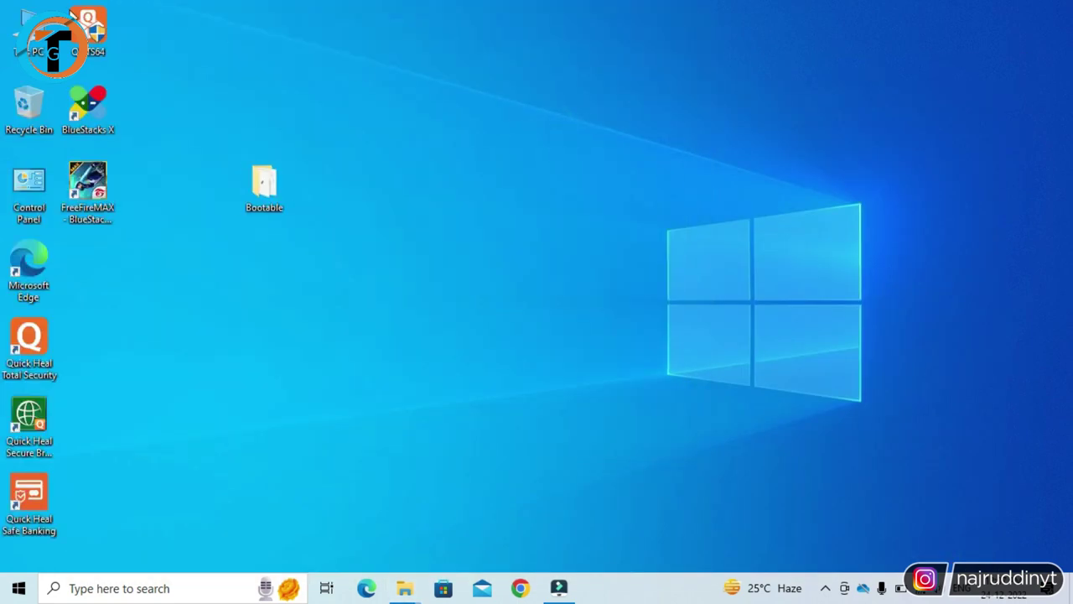
# Open This PC in a maximized window and open the ESD-ISO (F:) drive to inspect its contents
pyautogui.doubleClick(59, 49)
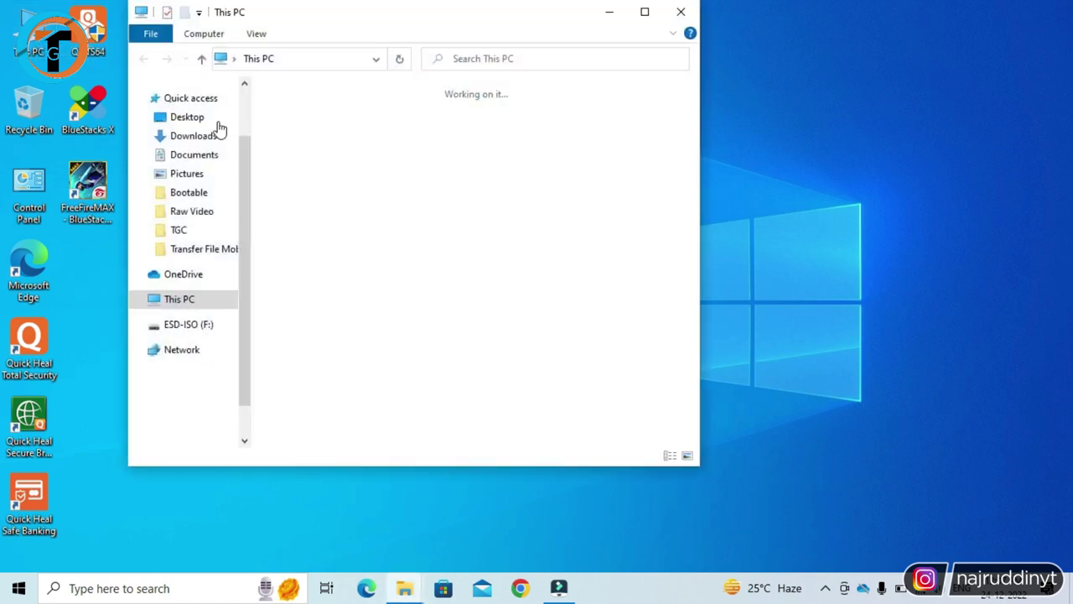
pyautogui.click(645, 12)
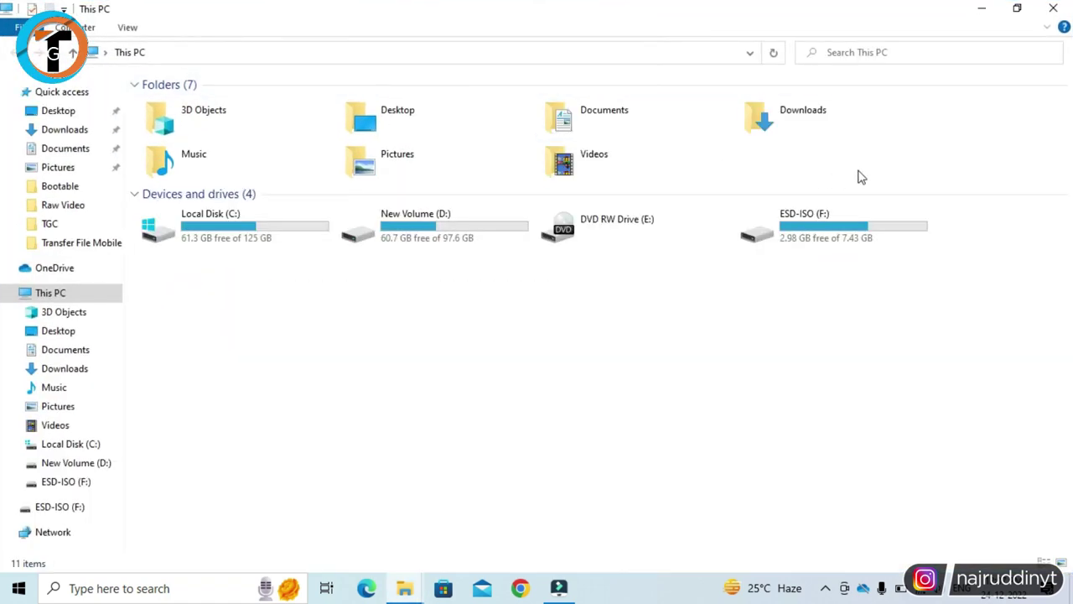
pyautogui.doubleClick(858, 237)
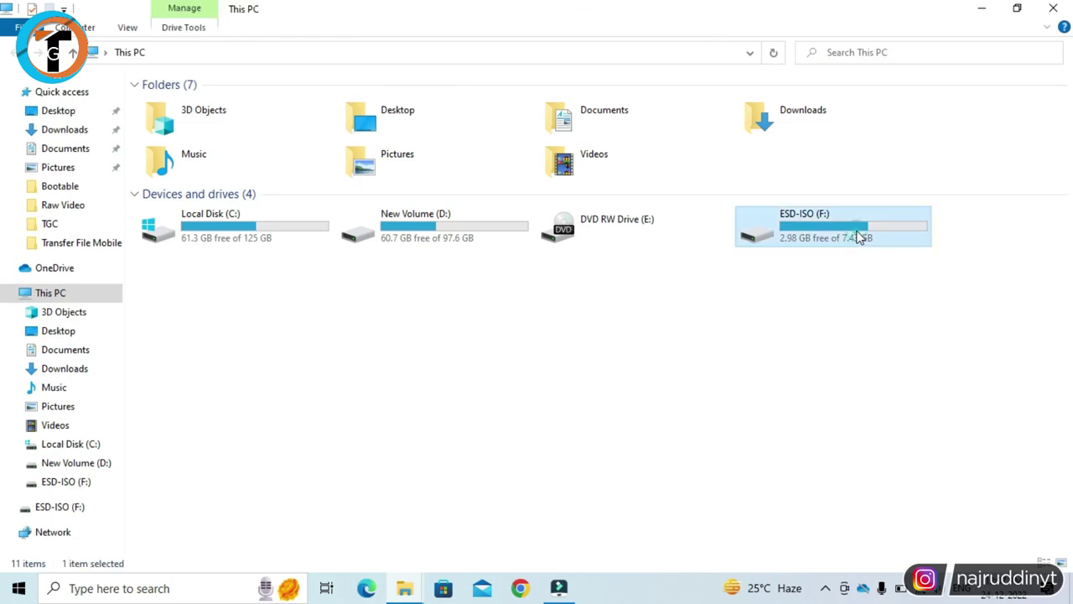